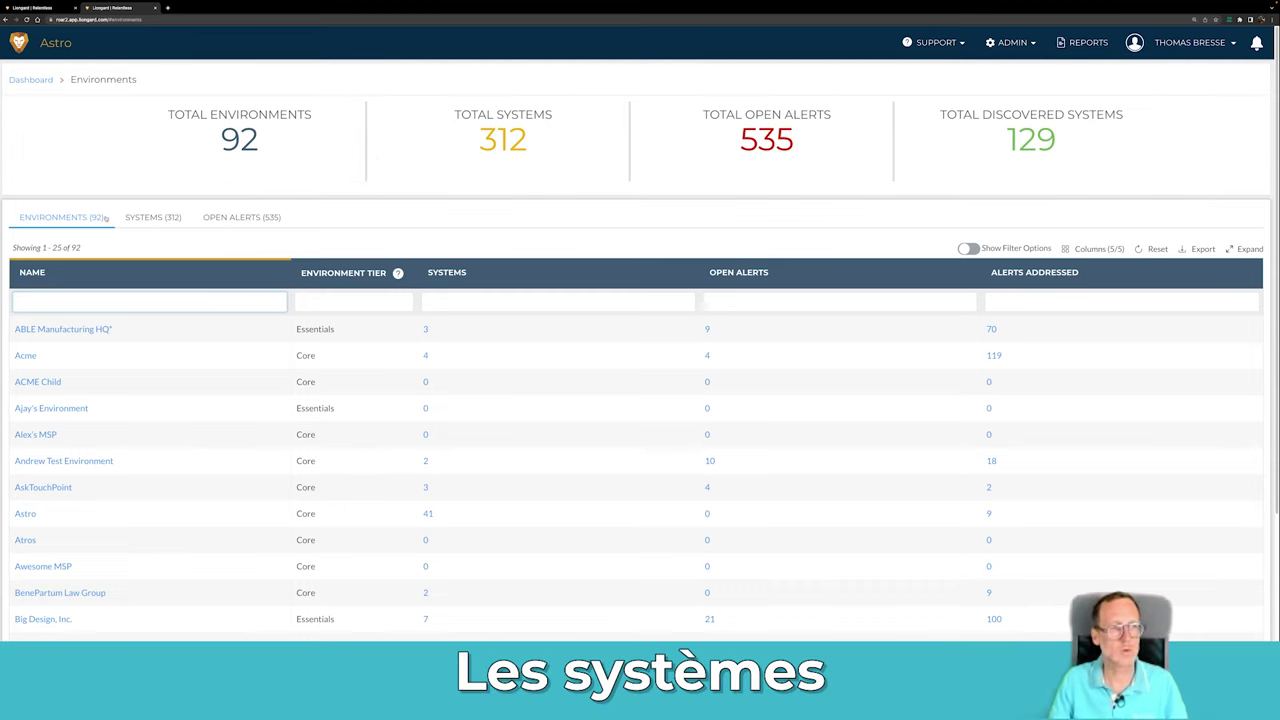
- Open the list of systems across all environments and review the Cloud and Network system types
{"action": "left_click", "coordinate": [155, 218]}
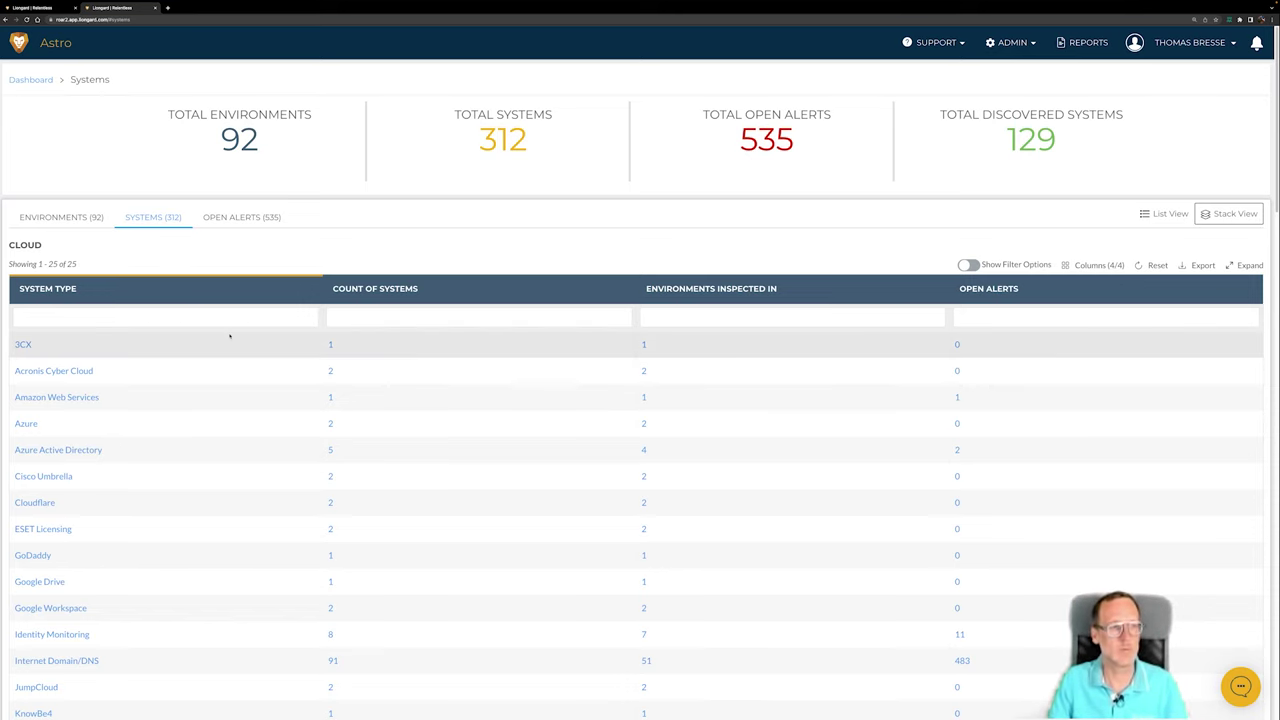
{"action": "scroll", "coordinate": [240, 345], "scroll_direction": "down", "scroll_amount": 1}
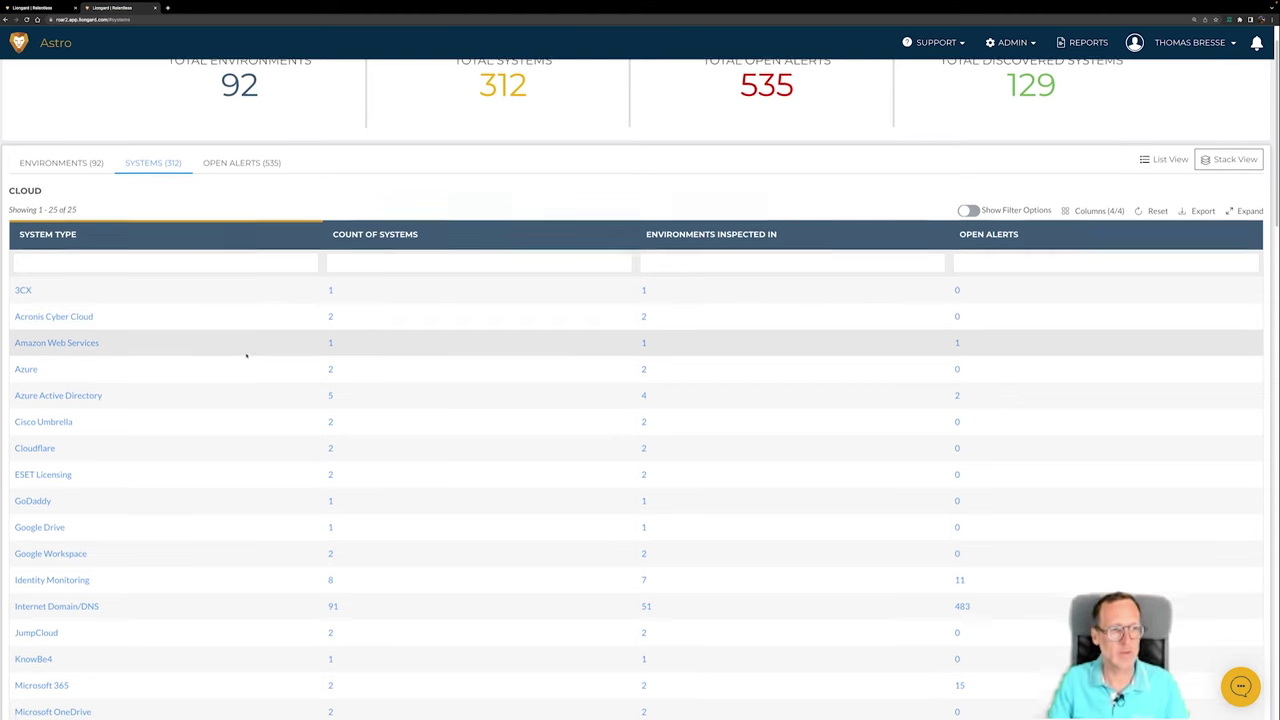
{"action": "scroll", "coordinate": [248, 365], "scroll_direction": "down", "scroll_amount": 2}
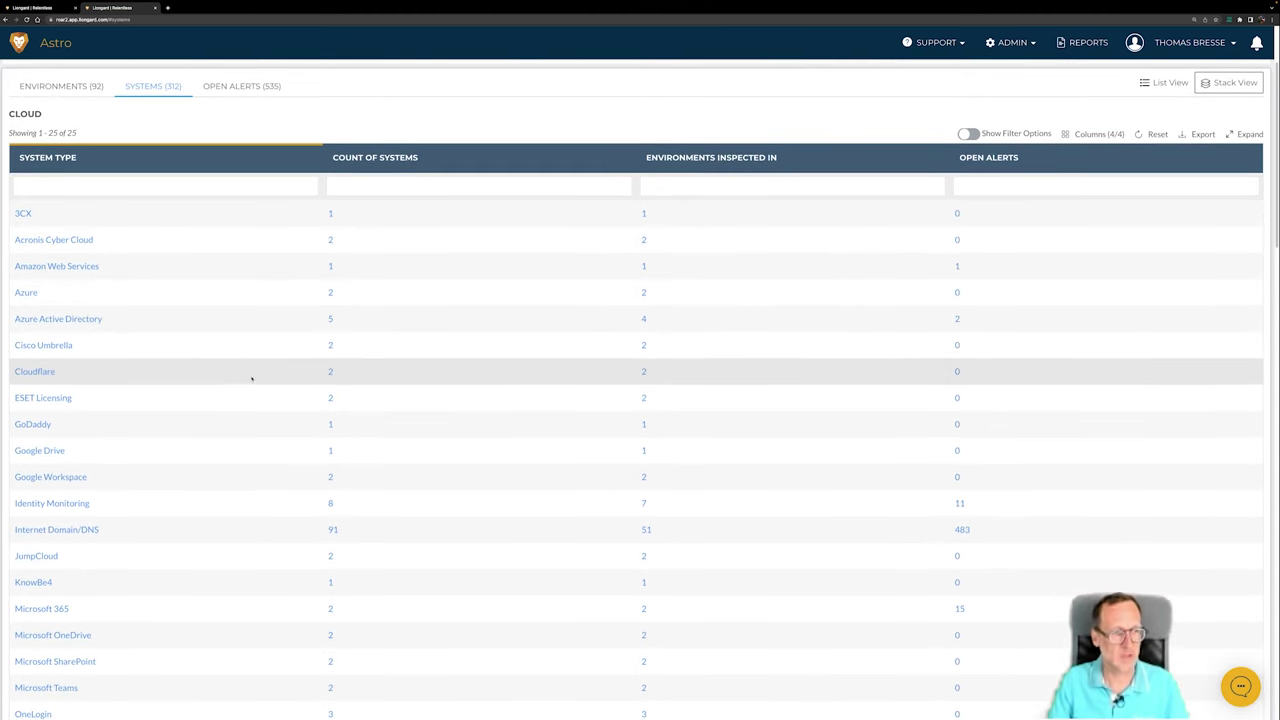
{"action": "scroll", "coordinate": [251, 378], "scroll_direction": "down", "scroll_amount": 2}
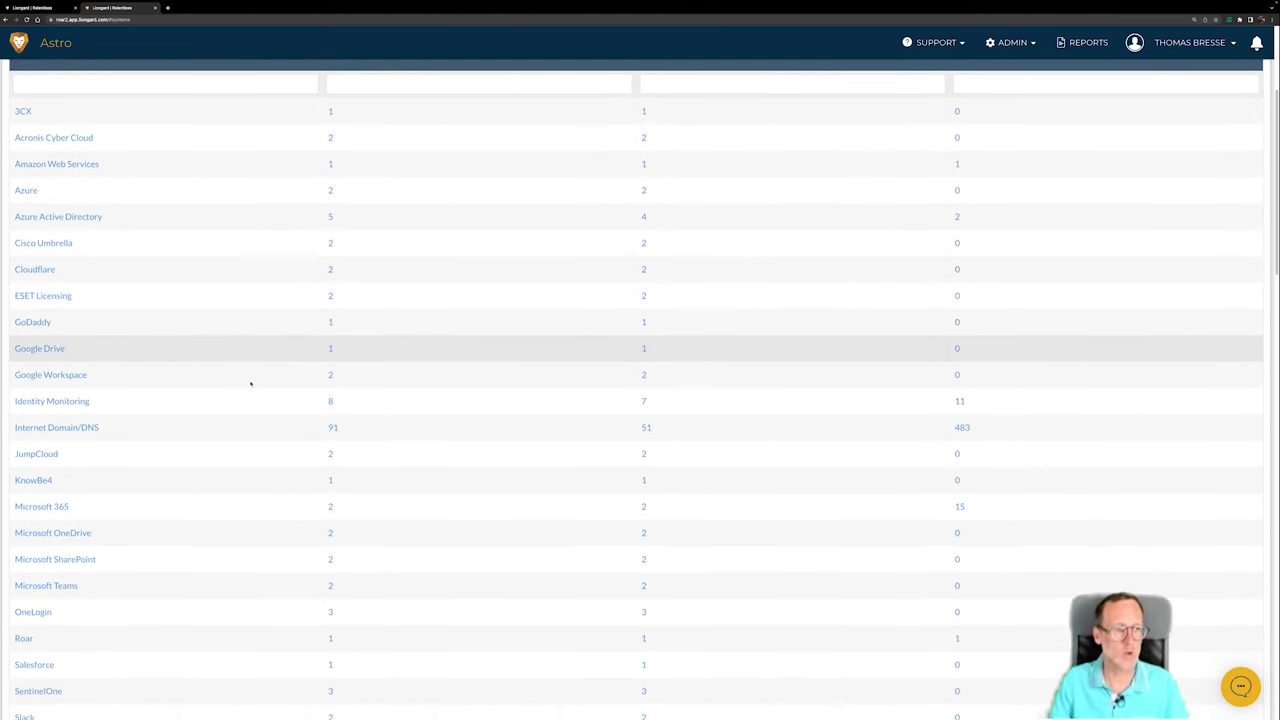
{"action": "scroll", "coordinate": [251, 383], "scroll_direction": "down", "scroll_amount": 5}
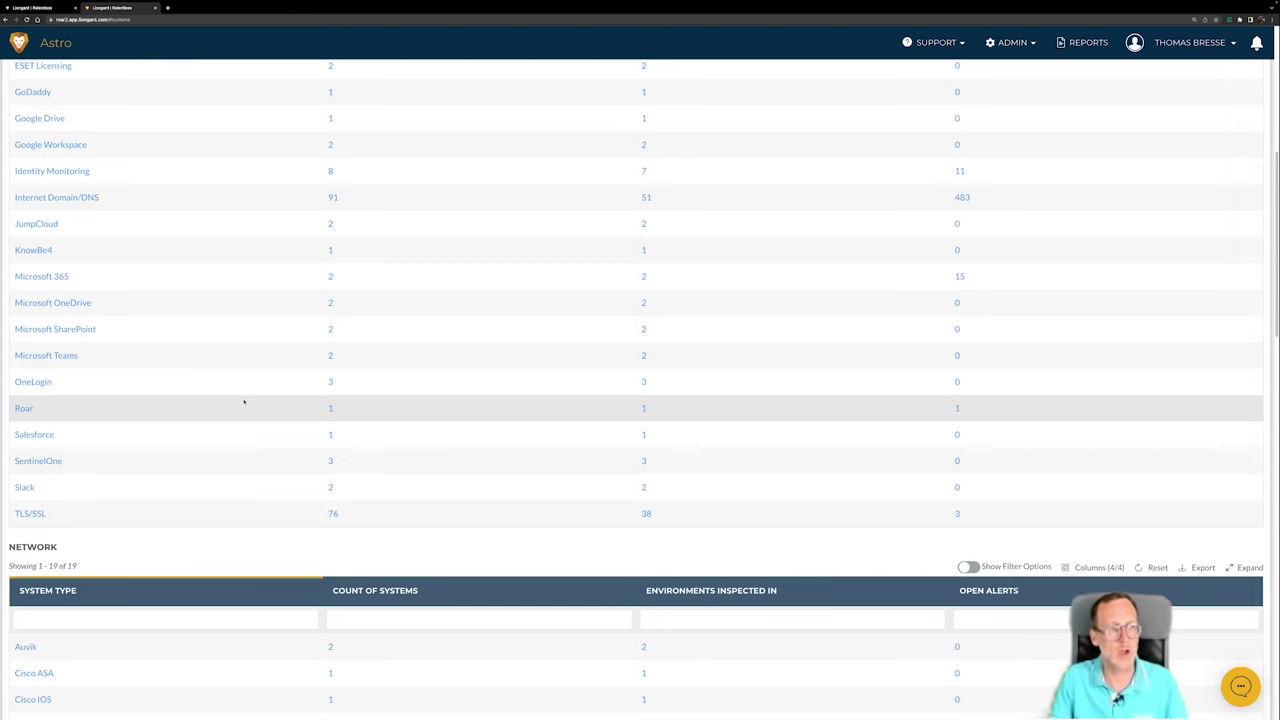
{"action": "scroll", "coordinate": [245, 387], "scroll_direction": "down", "scroll_amount": 4}
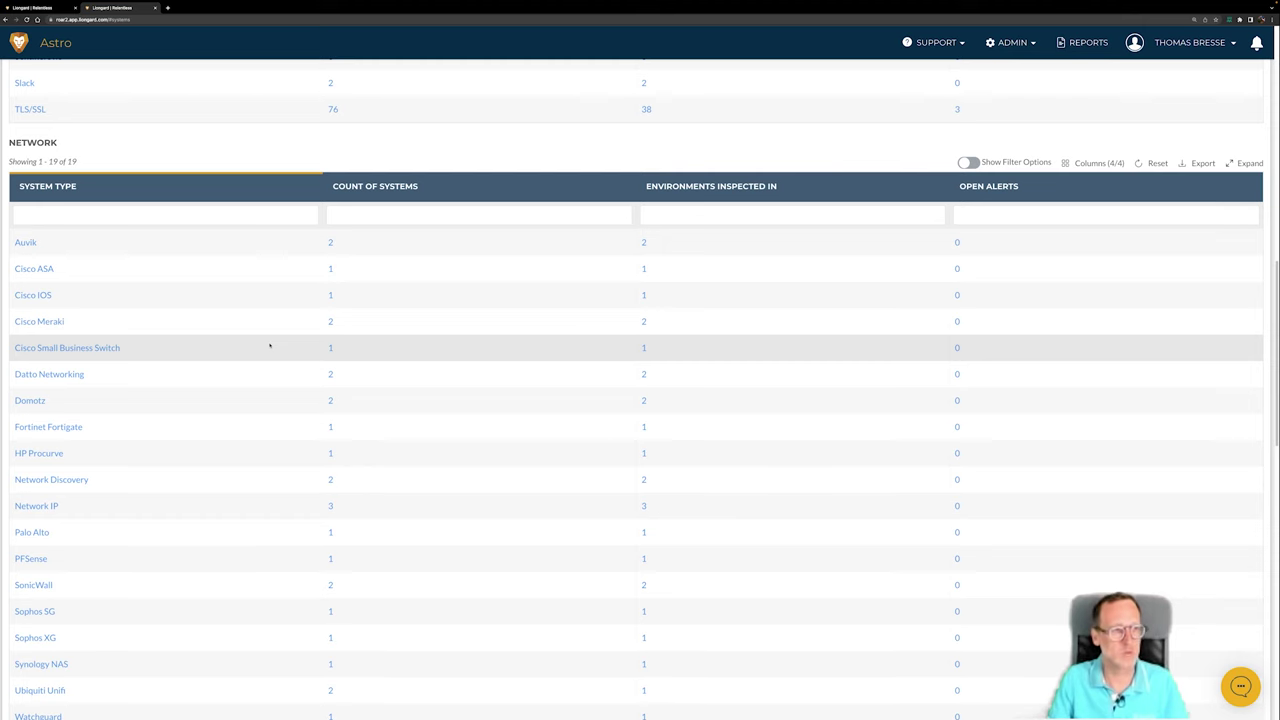
{"action": "scroll", "coordinate": [270, 350], "scroll_direction": "down", "scroll_amount": 3}
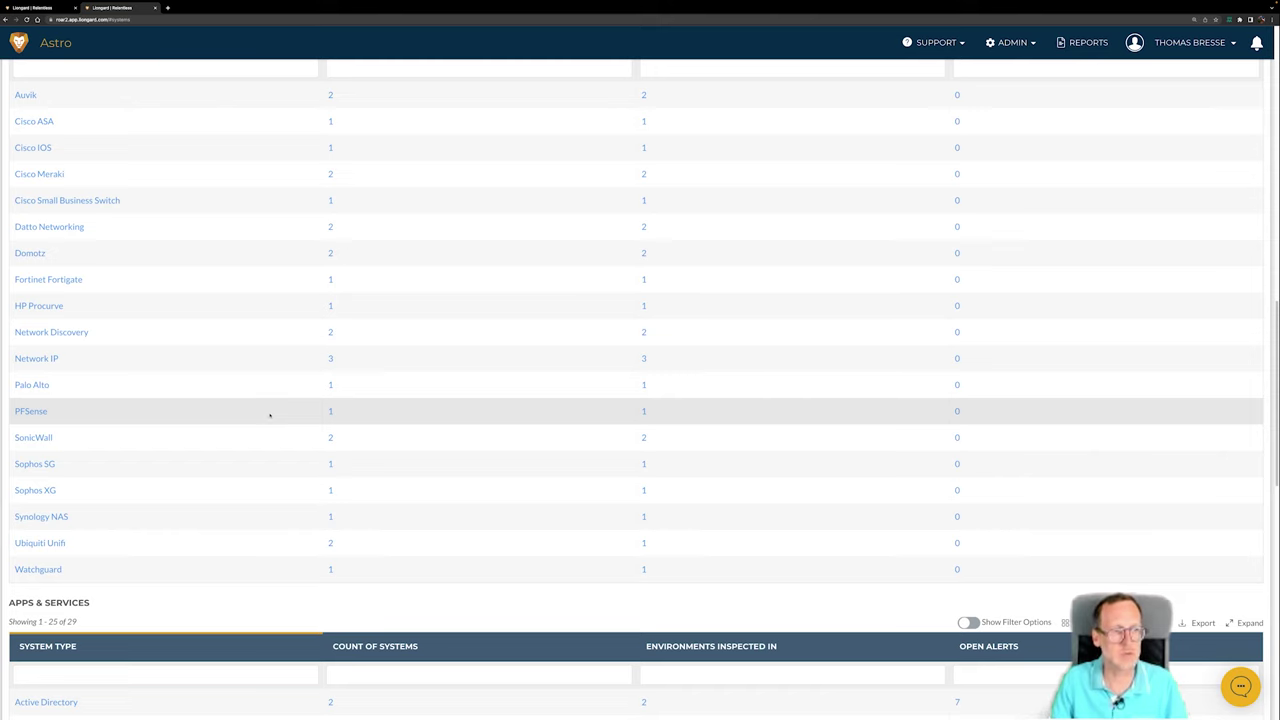
- Review the Apps & Services and Endpoint system types in the systems list
{"action": "scroll", "coordinate": [271, 404], "scroll_direction": "down", "scroll_amount": 5}
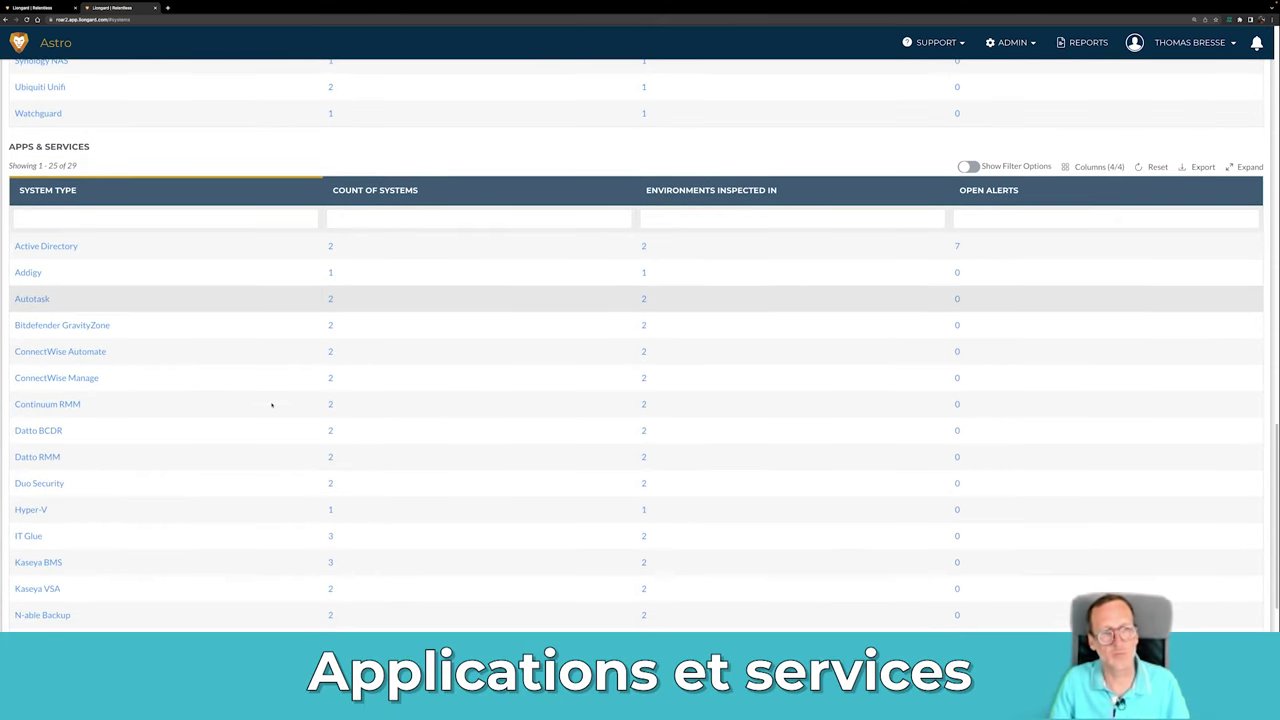
{"action": "scroll", "coordinate": [271, 404], "scroll_direction": "down", "scroll_amount": 1}
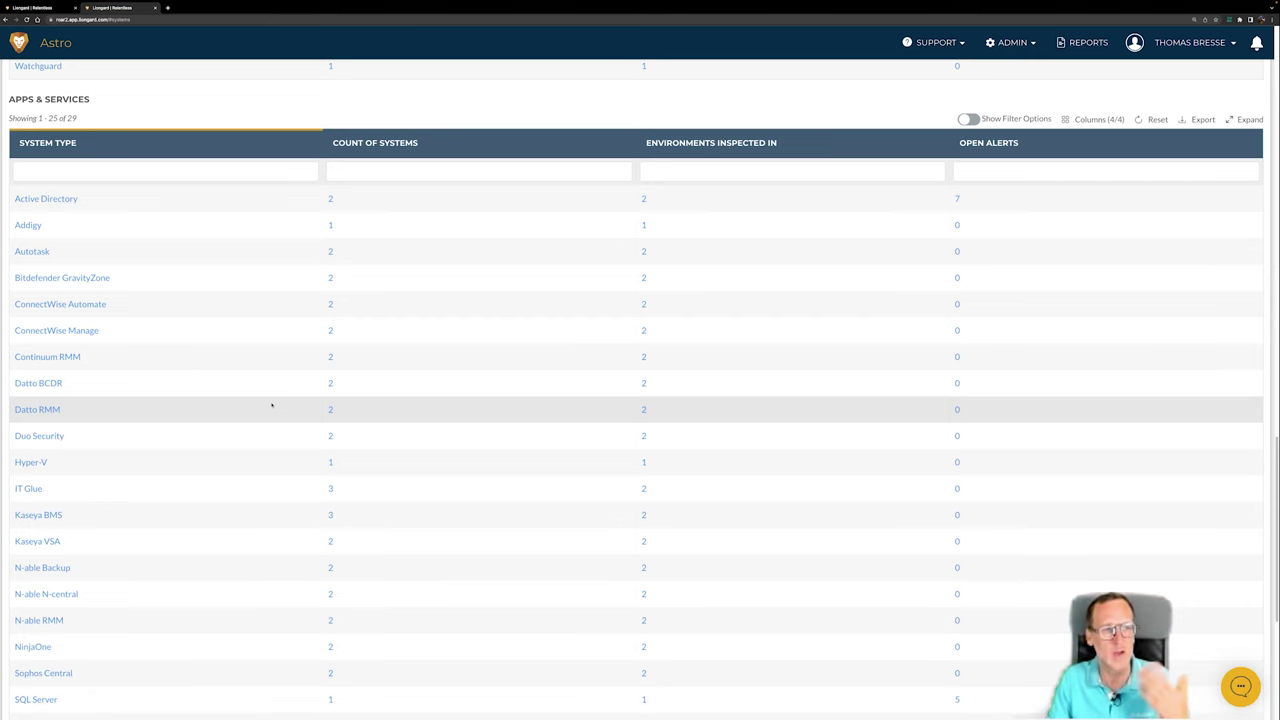
{"action": "scroll", "coordinate": [271, 404], "scroll_direction": "down", "scroll_amount": 3}
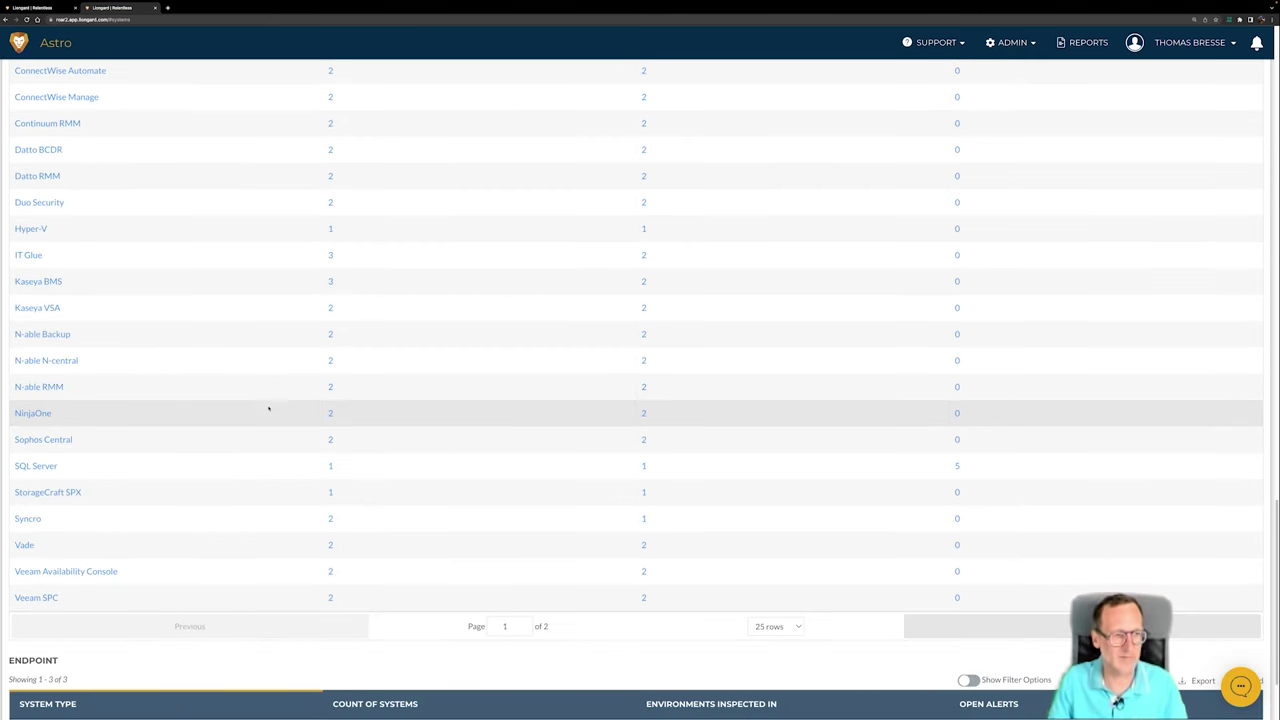
{"action": "scroll", "coordinate": [244, 479], "scroll_direction": "up", "scroll_amount": 2}
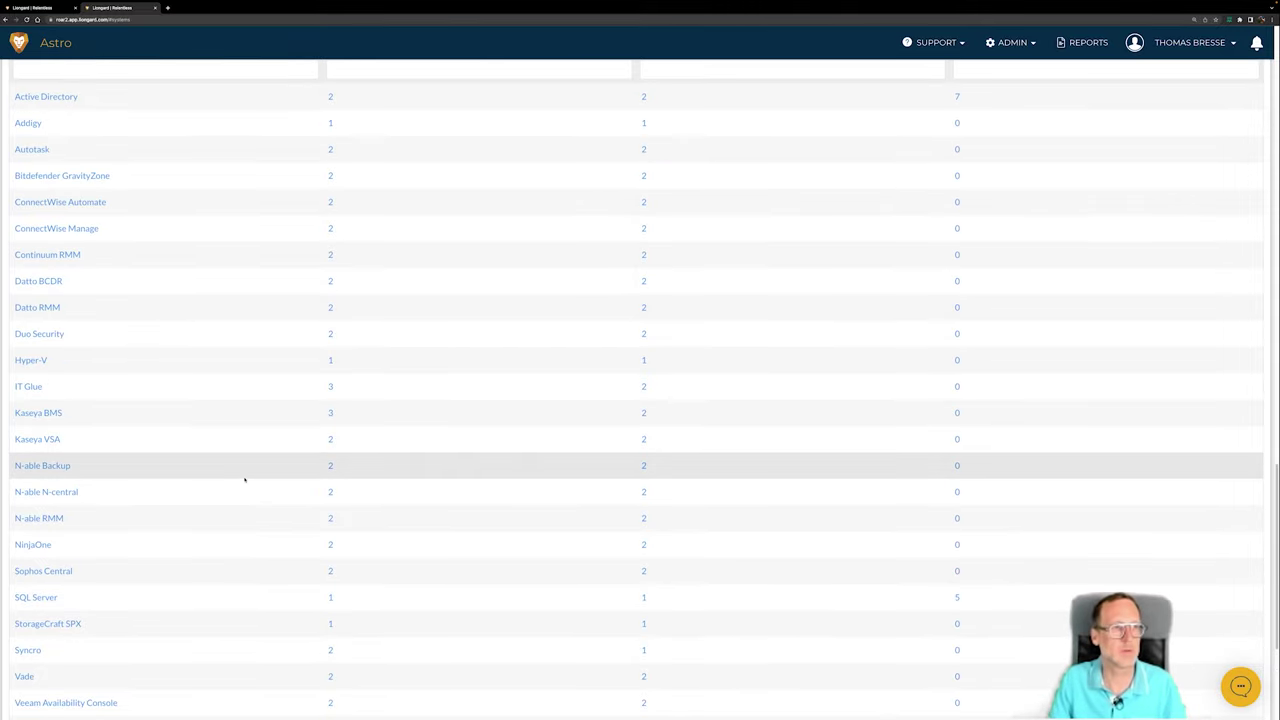
{"action": "scroll", "coordinate": [244, 479], "scroll_direction": "up", "scroll_amount": 1}
{"action": "scroll", "coordinate": [243, 484], "scroll_direction": "down", "scroll_amount": 4}
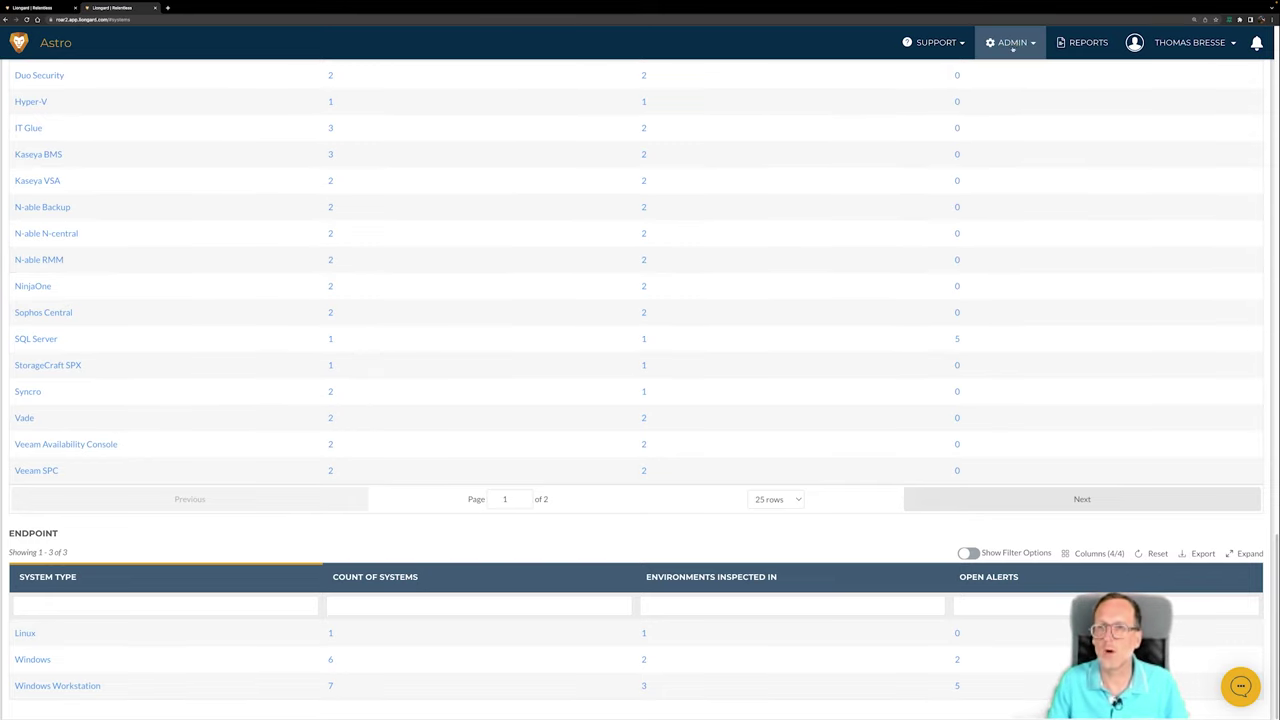
- Open the Inspectors administration page and look through the production inspectors with their system types and recommended agents
{"action": "left_click", "coordinate": [1012, 42]}
{"action": "left_click", "coordinate": [975, 106]}
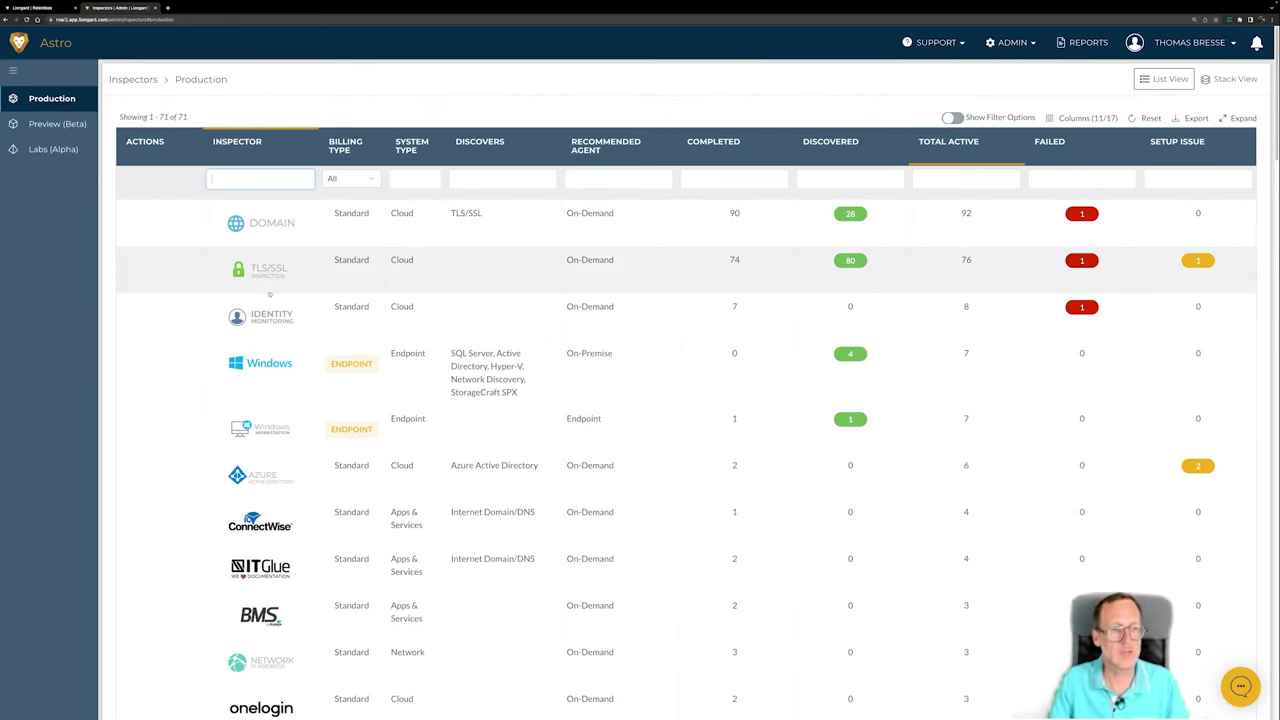
{"action": "scroll", "coordinate": [272, 320], "scroll_direction": "down", "scroll_amount": 3}
{"action": "scroll", "coordinate": [295, 316], "scroll_direction": "down", "scroll_amount": 11}
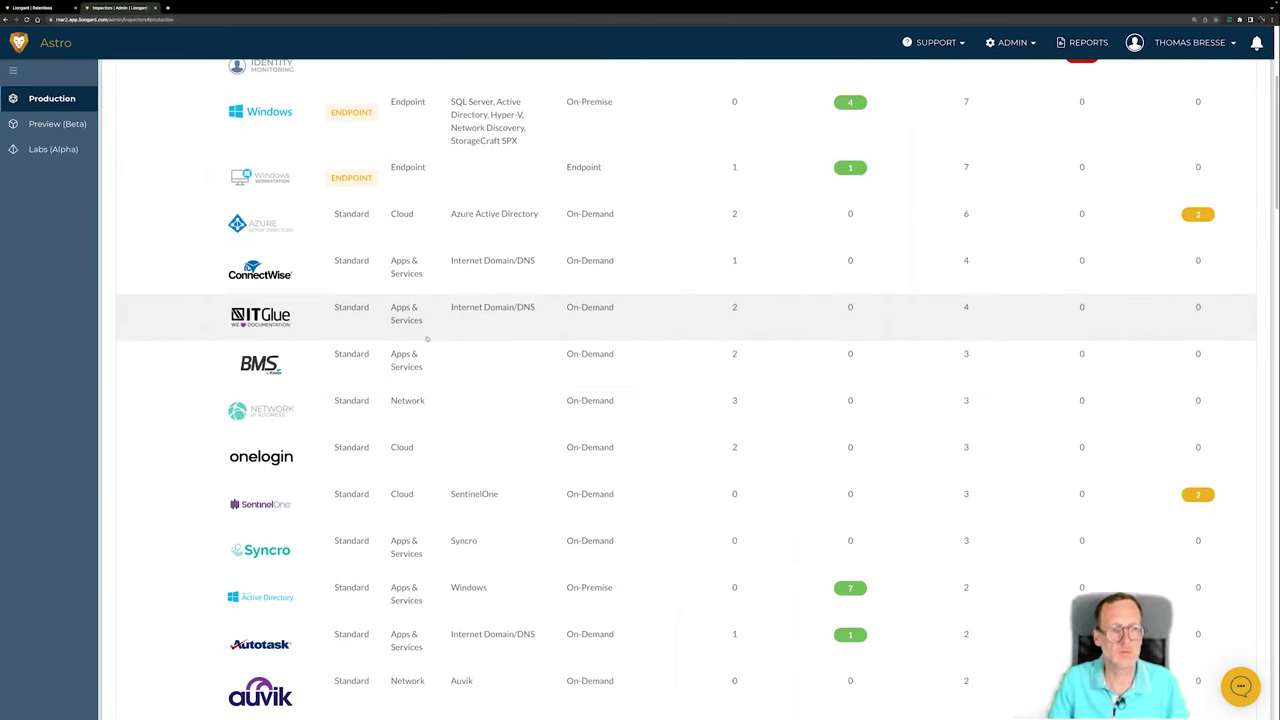
{"action": "scroll", "coordinate": [426, 345], "scroll_direction": "down", "scroll_amount": 11}
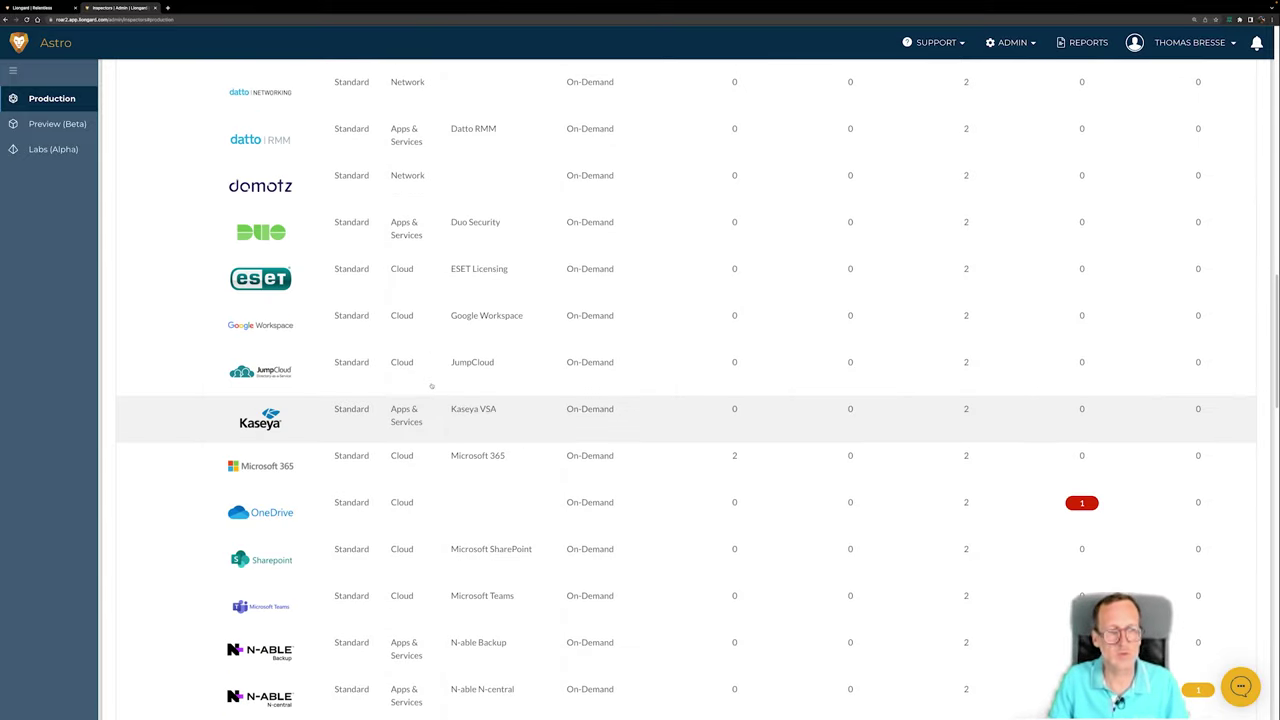
{"action": "scroll", "coordinate": [440, 410], "scroll_direction": "up", "scroll_amount": 4}
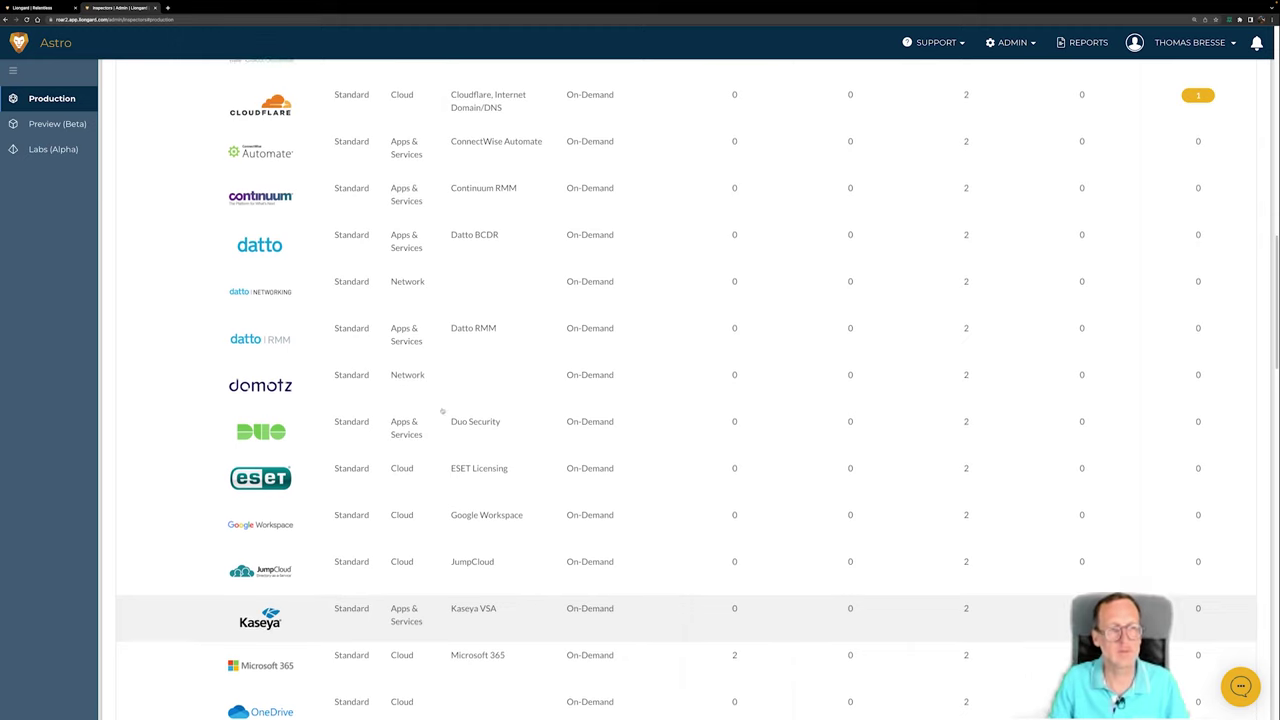
{"action": "scroll", "coordinate": [442, 410], "scroll_direction": "up", "scroll_amount": 12}
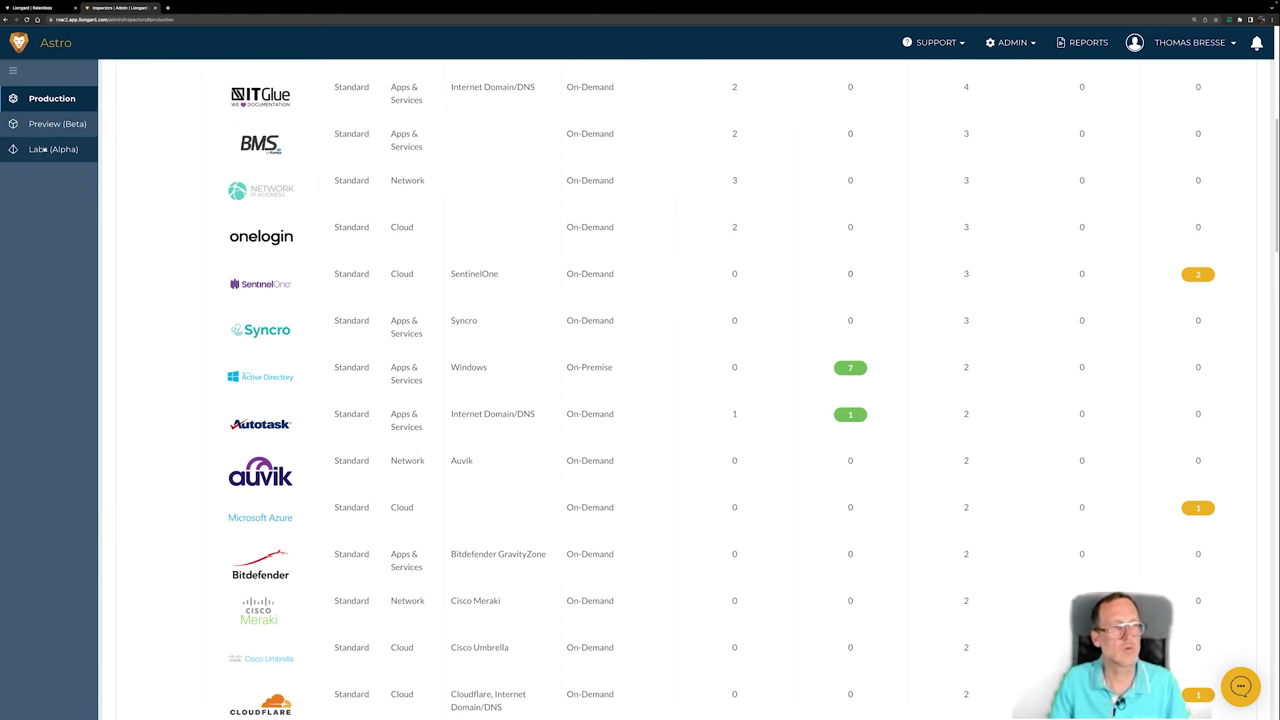
{"action": "scroll", "coordinate": [60, 110], "scroll_direction": "up", "scroll_amount": 10}
- Return to the dashboard's environments list and open the Contoso Nation environment
{"action": "left_click", "coordinate": [86, 46]}
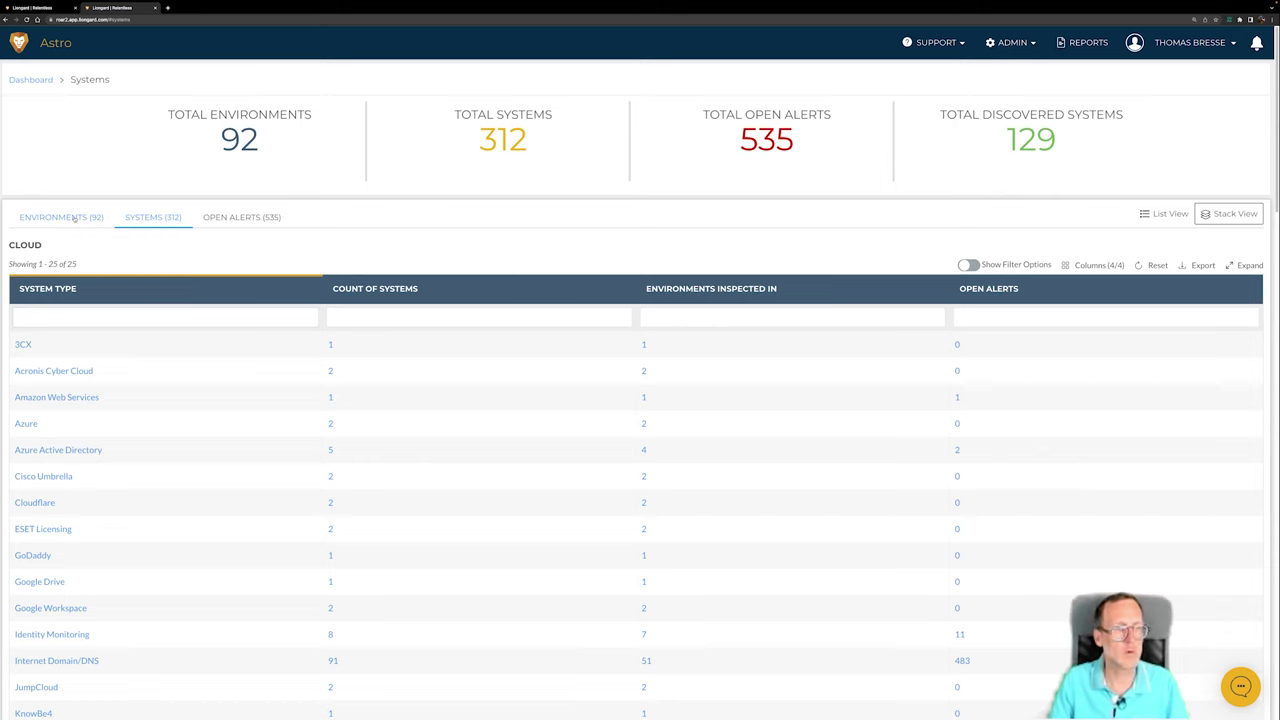
{"action": "left_click", "coordinate": [62, 217]}
{"action": "scroll", "coordinate": [246, 444], "scroll_direction": "down", "scroll_amount": 3}
{"action": "scroll", "coordinate": [246, 444], "scroll_direction": "down", "scroll_amount": 1}
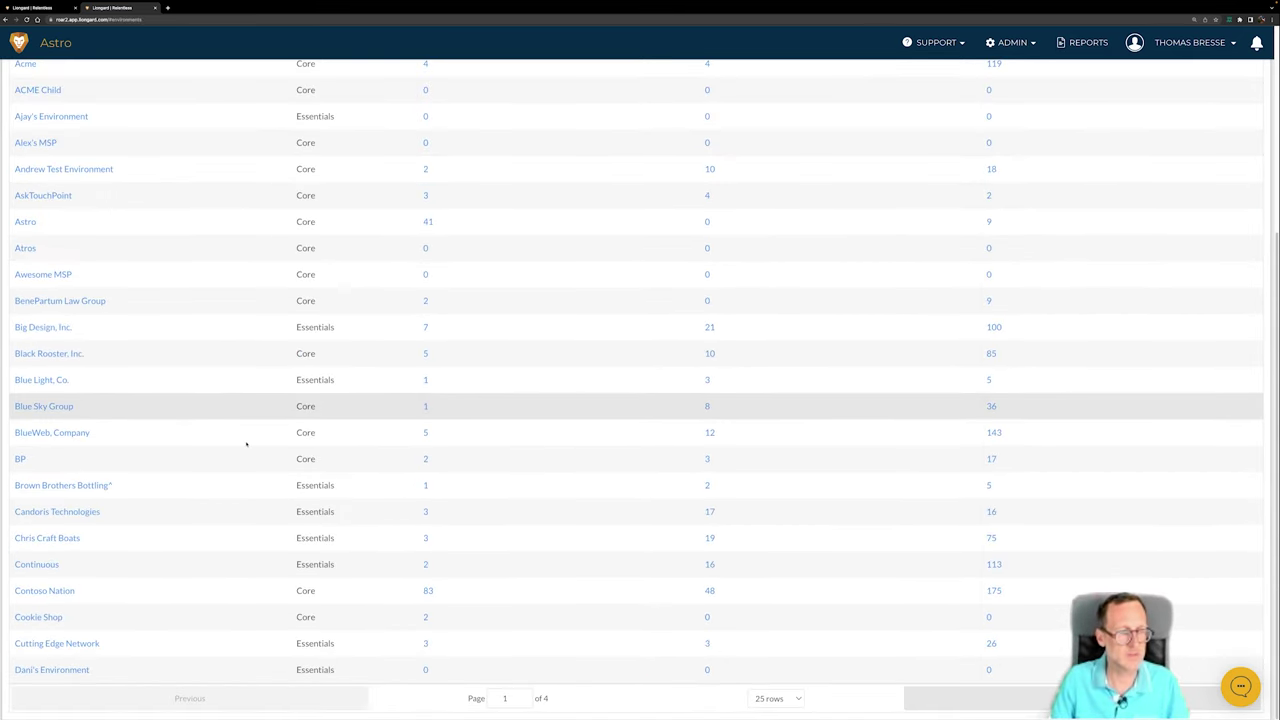
{"action": "left_click", "coordinate": [44, 591]}
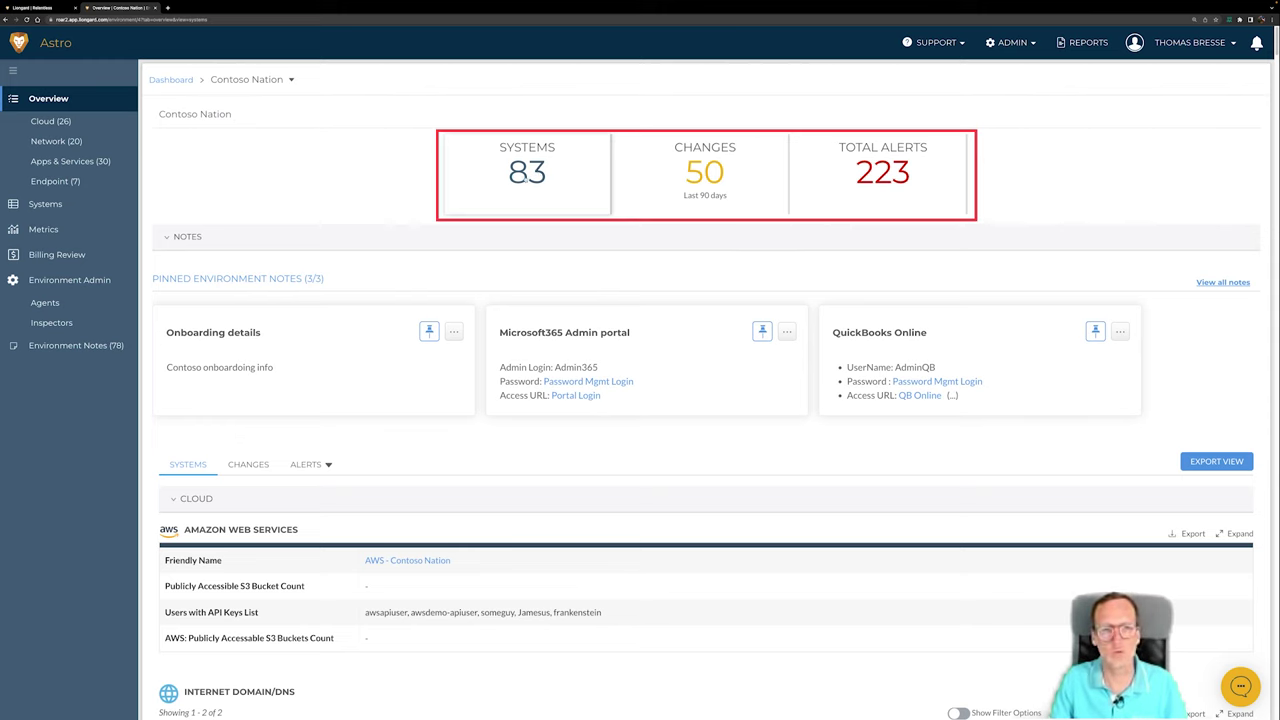
- Go to the Cloud section of the Contoso Nation overview and examine its systems from Amazon Web Services to TLS/SSL
{"action": "left_click", "coordinate": [48, 122]}
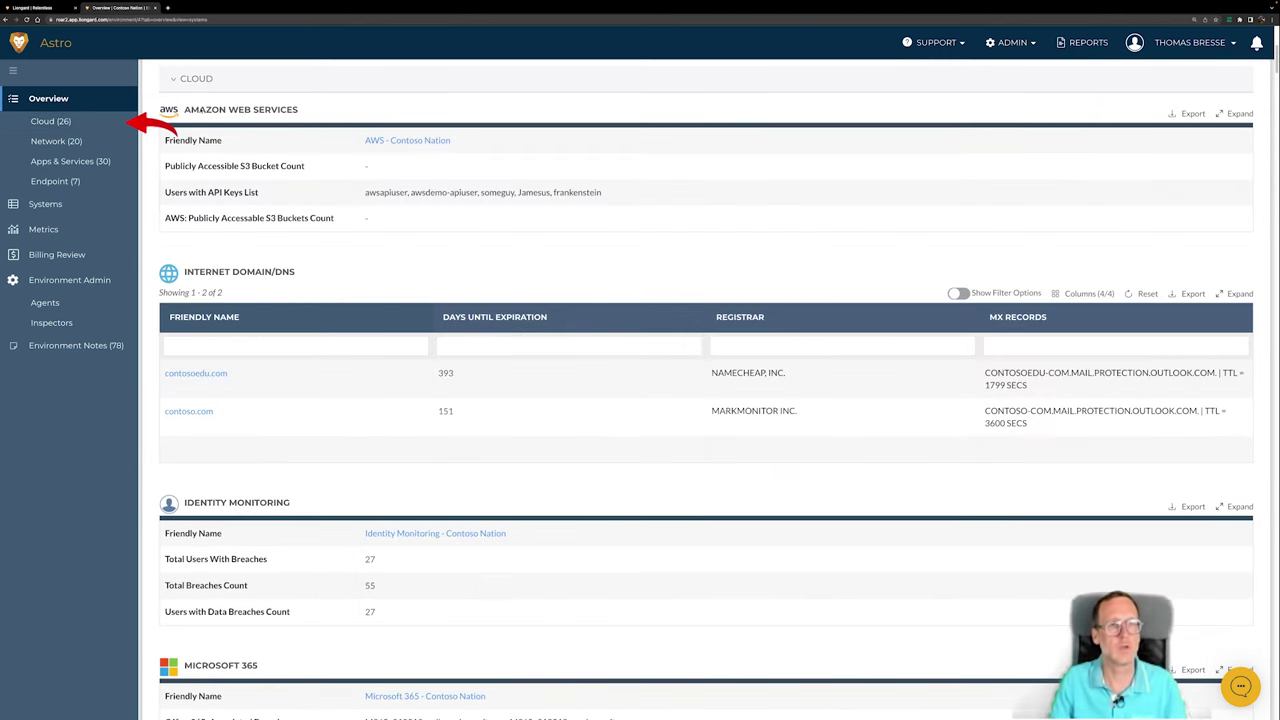
{"action": "scroll", "coordinate": [400, 220], "scroll_direction": "down", "scroll_amount": 4}
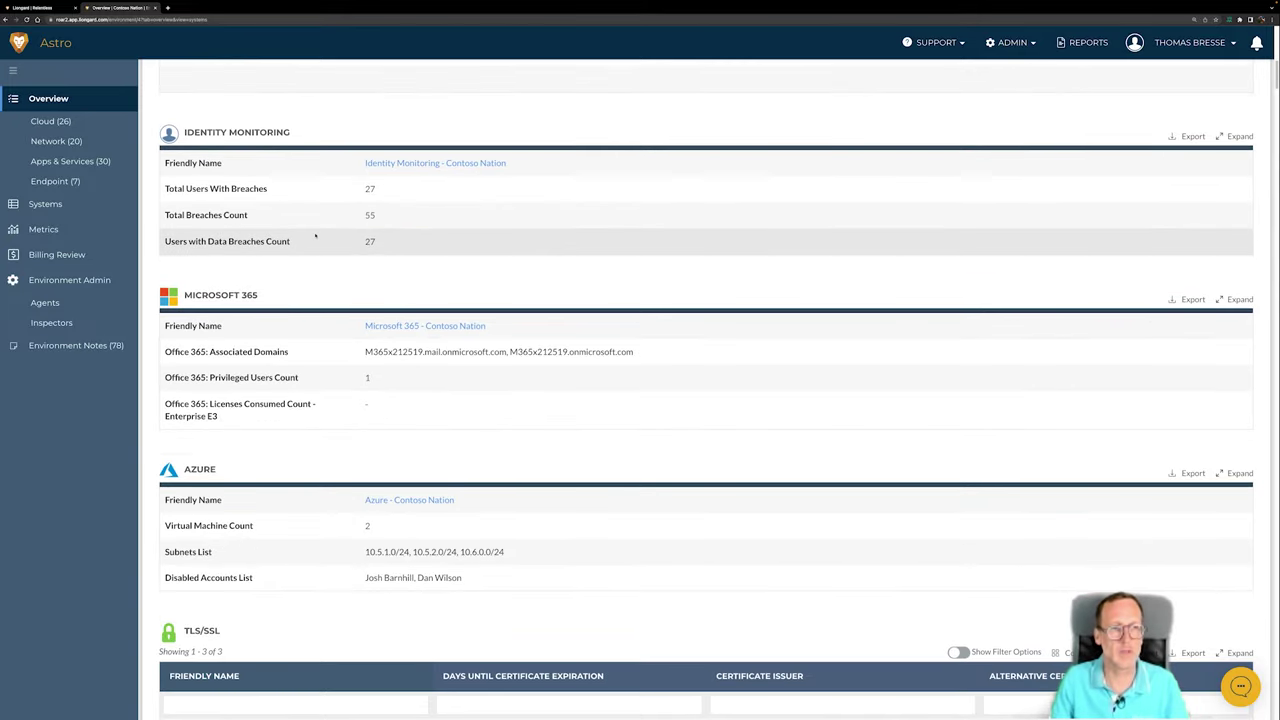
{"action": "scroll", "coordinate": [430, 215], "scroll_direction": "down", "scroll_amount": 1}
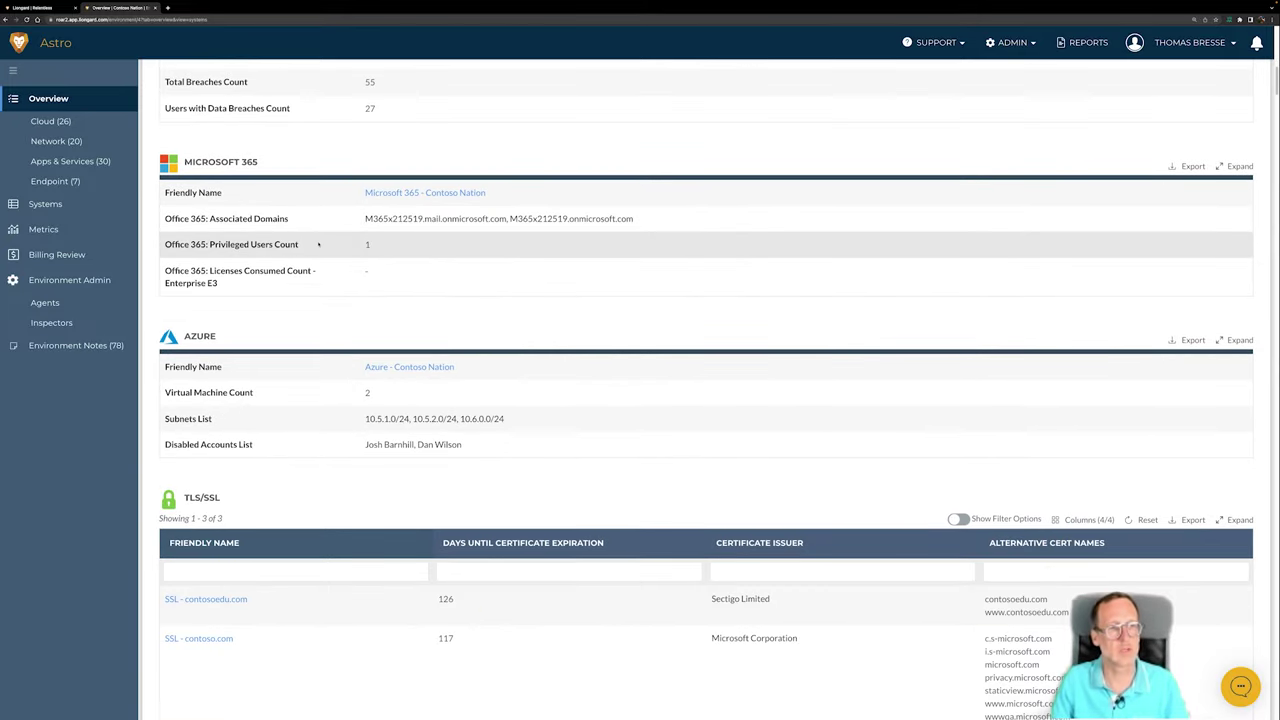
{"action": "scroll", "coordinate": [420, 285], "scroll_direction": "down", "scroll_amount": 2}
{"action": "scroll", "coordinate": [416, 272], "scroll_direction": "down", "scroll_amount": 6}
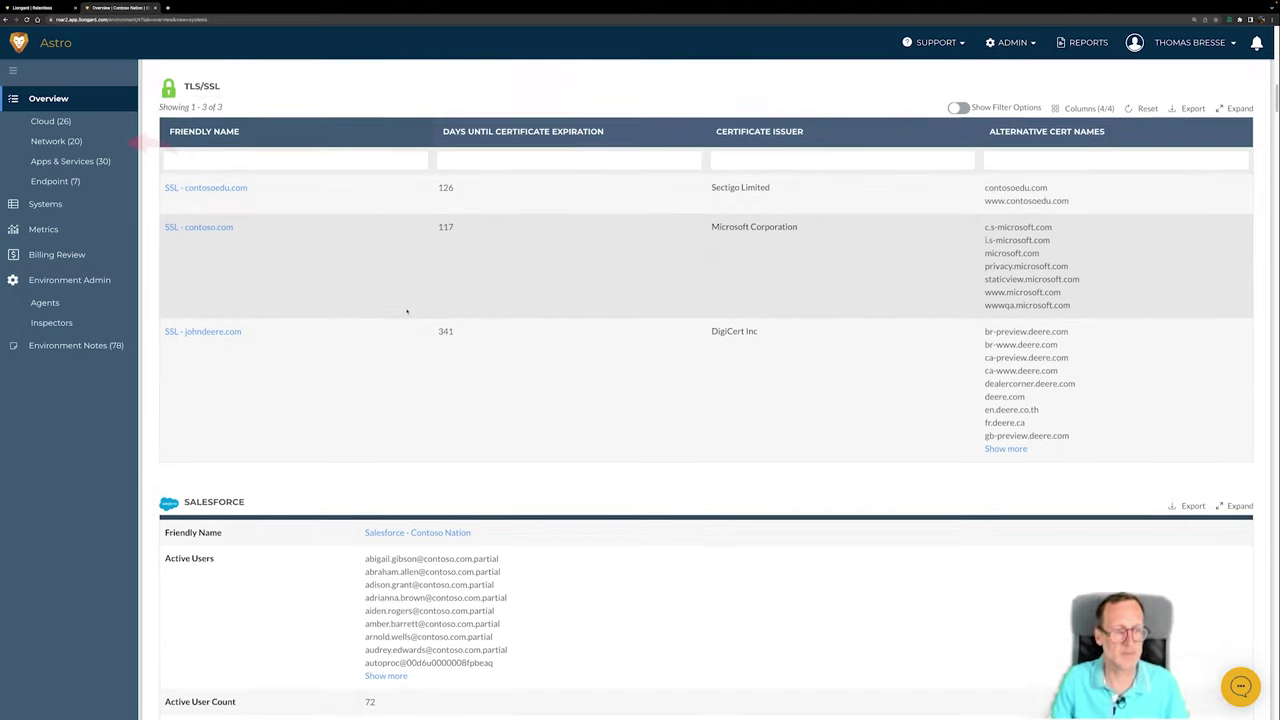
- Go to the Network section of the Contoso Nation overview and examine its firewall, switch and IP systems
{"action": "left_click", "coordinate": [62, 141]}
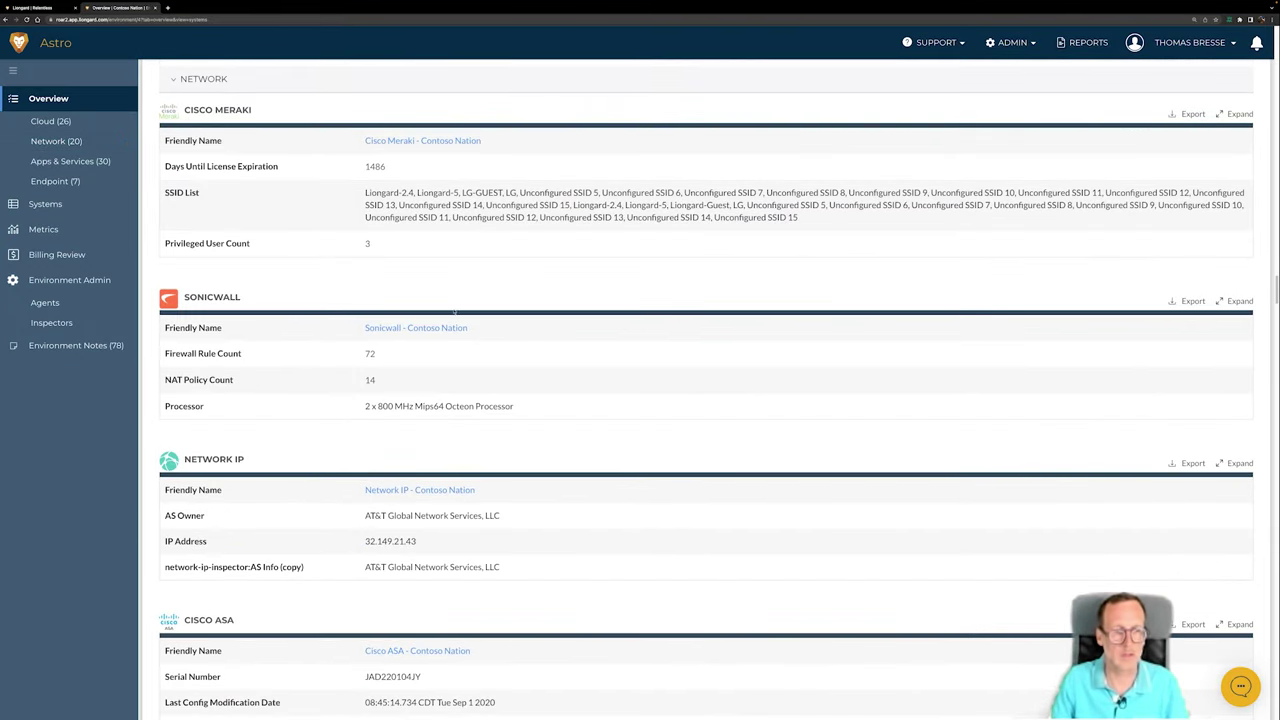
{"action": "scroll", "coordinate": [542, 293], "scroll_direction": "down", "scroll_amount": 1}
{"action": "scroll", "coordinate": [542, 293], "scroll_direction": "down", "scroll_amount": 3}
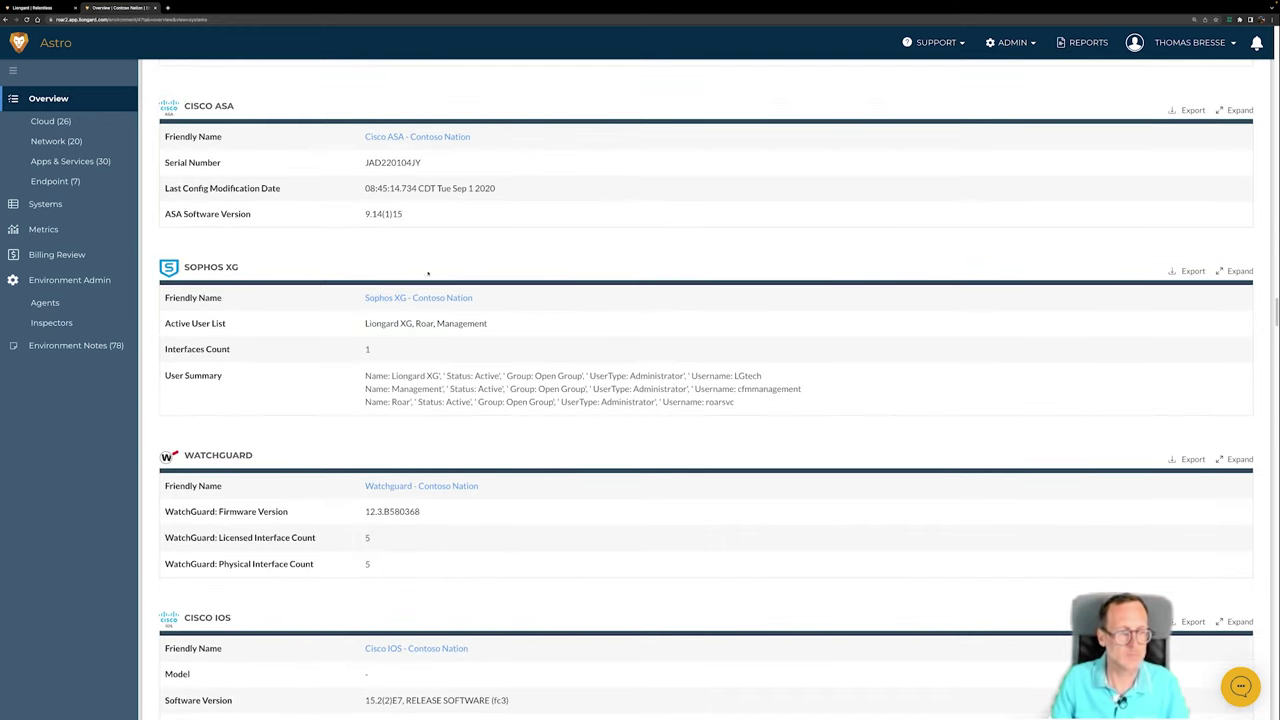
- Go to the Apps & Services section of the Contoso Nation overview and examine its systems from ConnectWise Manage to StorageCraft SPX
{"action": "left_click", "coordinate": [68, 163]}
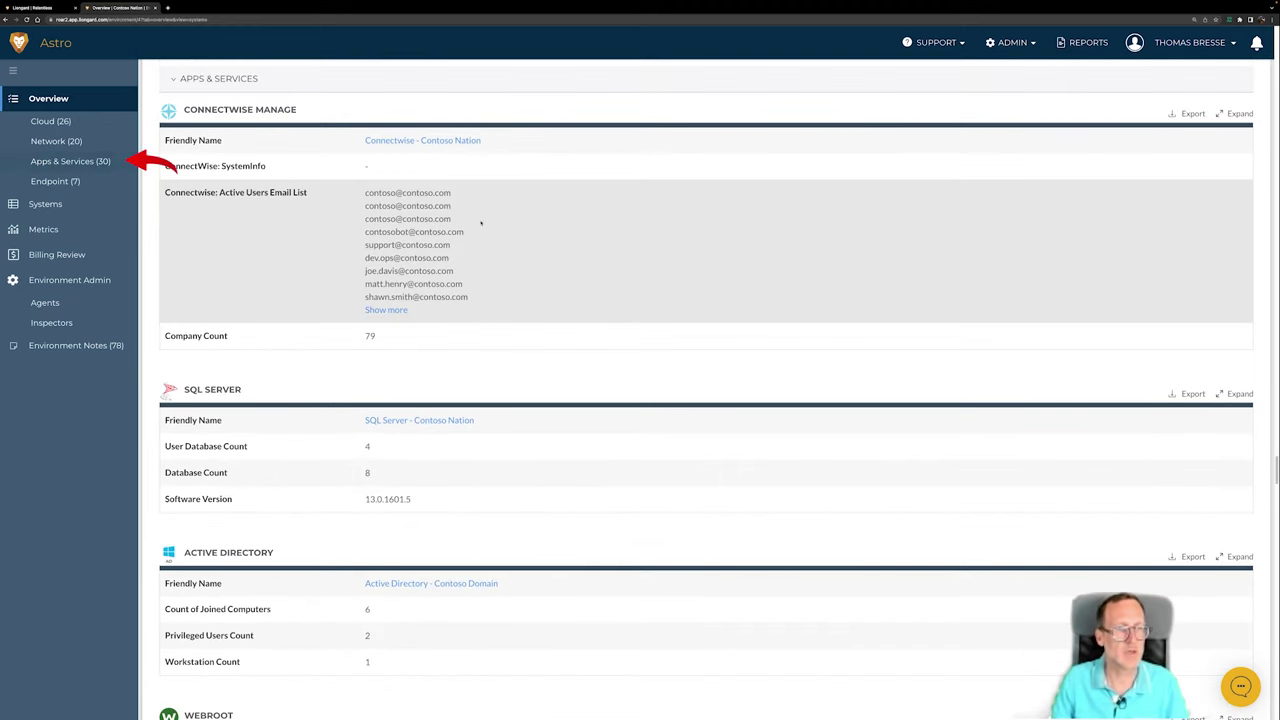
{"action": "scroll", "coordinate": [479, 268], "scroll_direction": "down", "scroll_amount": 1}
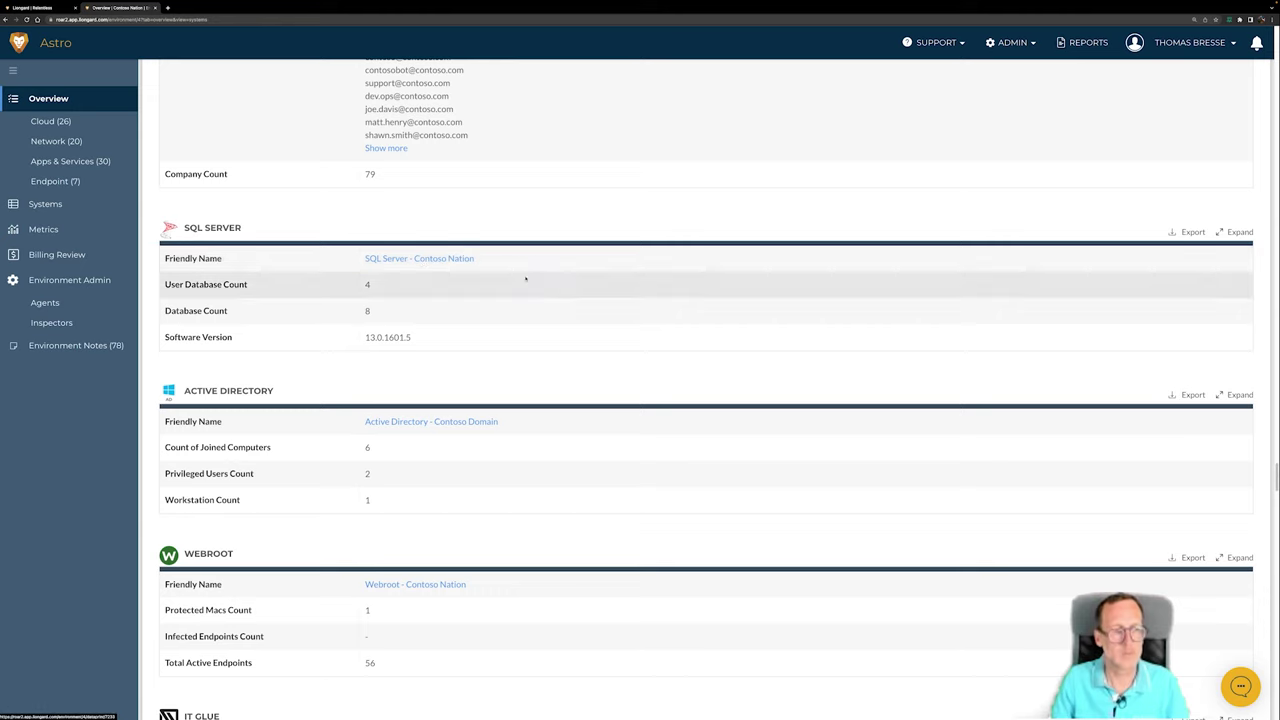
{"action": "scroll", "coordinate": [530, 280], "scroll_direction": "down", "scroll_amount": 1}
{"action": "scroll", "coordinate": [545, 335], "scroll_direction": "down", "scroll_amount": 4}
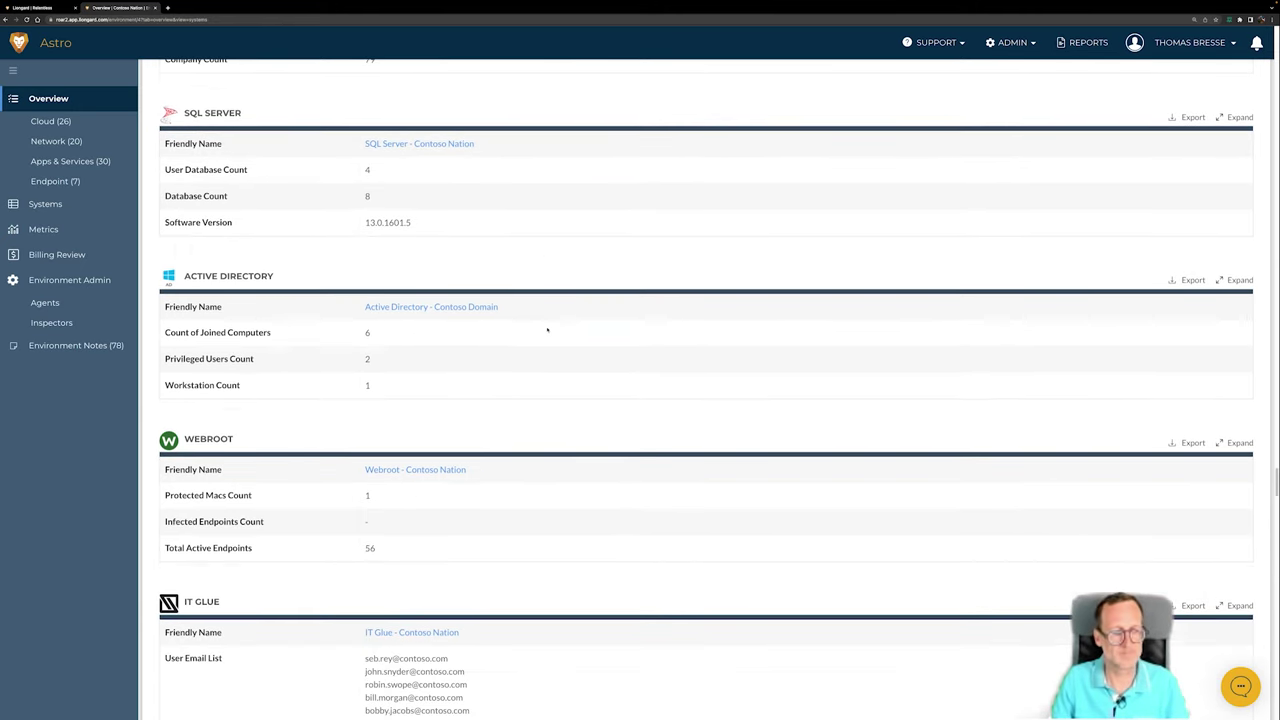
{"action": "scroll", "coordinate": [545, 338], "scroll_direction": "down", "scroll_amount": 3}
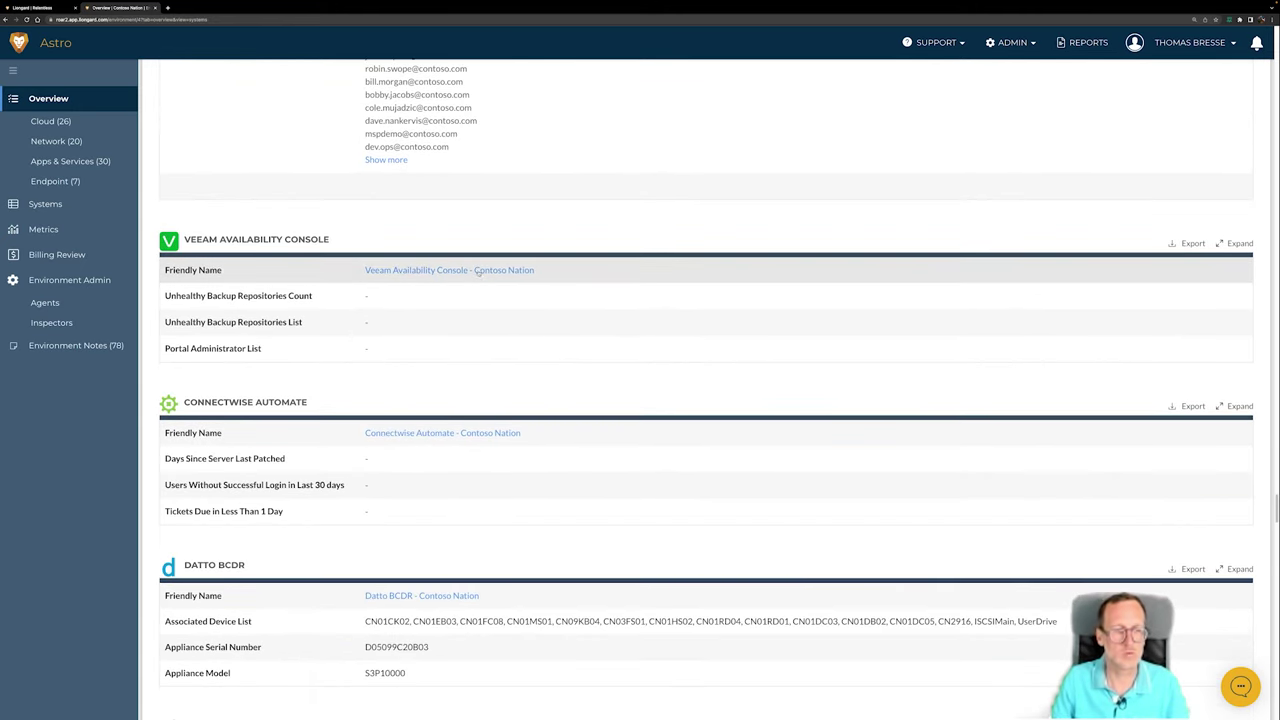
{"action": "scroll", "coordinate": [649, 331], "scroll_direction": "down", "scroll_amount": 1}
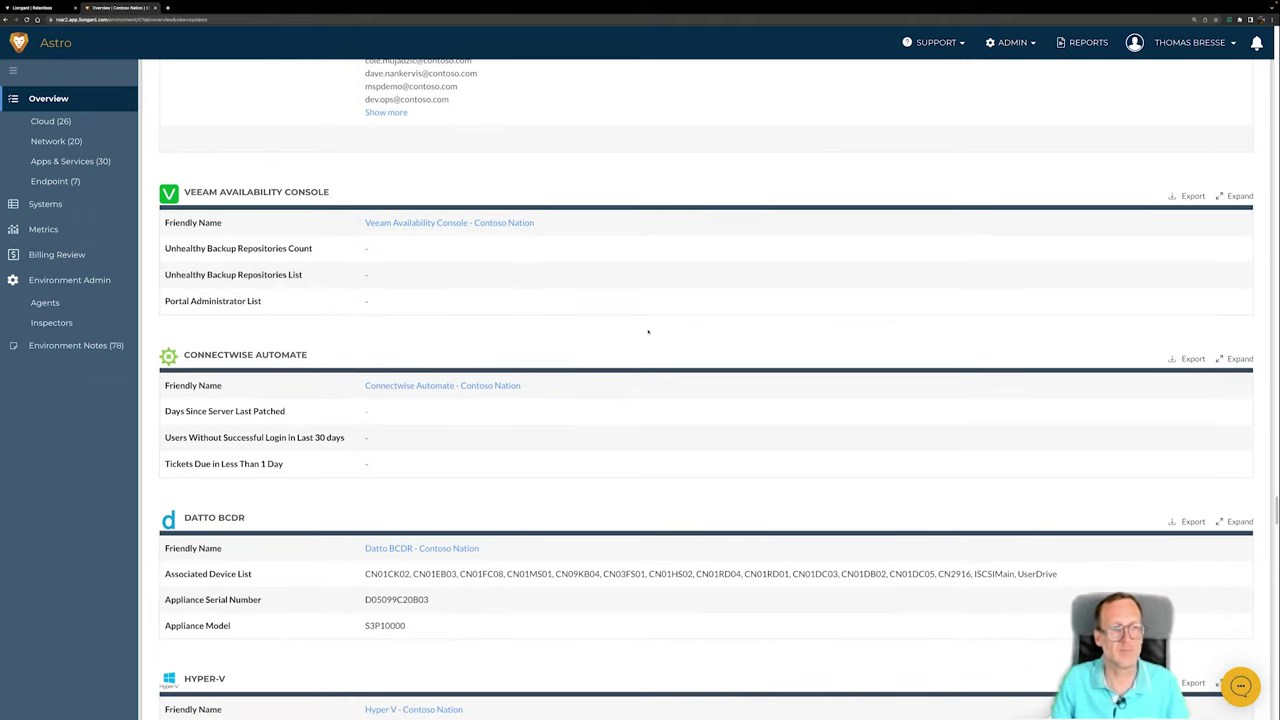
{"action": "scroll", "coordinate": [640, 326], "scroll_direction": "down", "scroll_amount": 3}
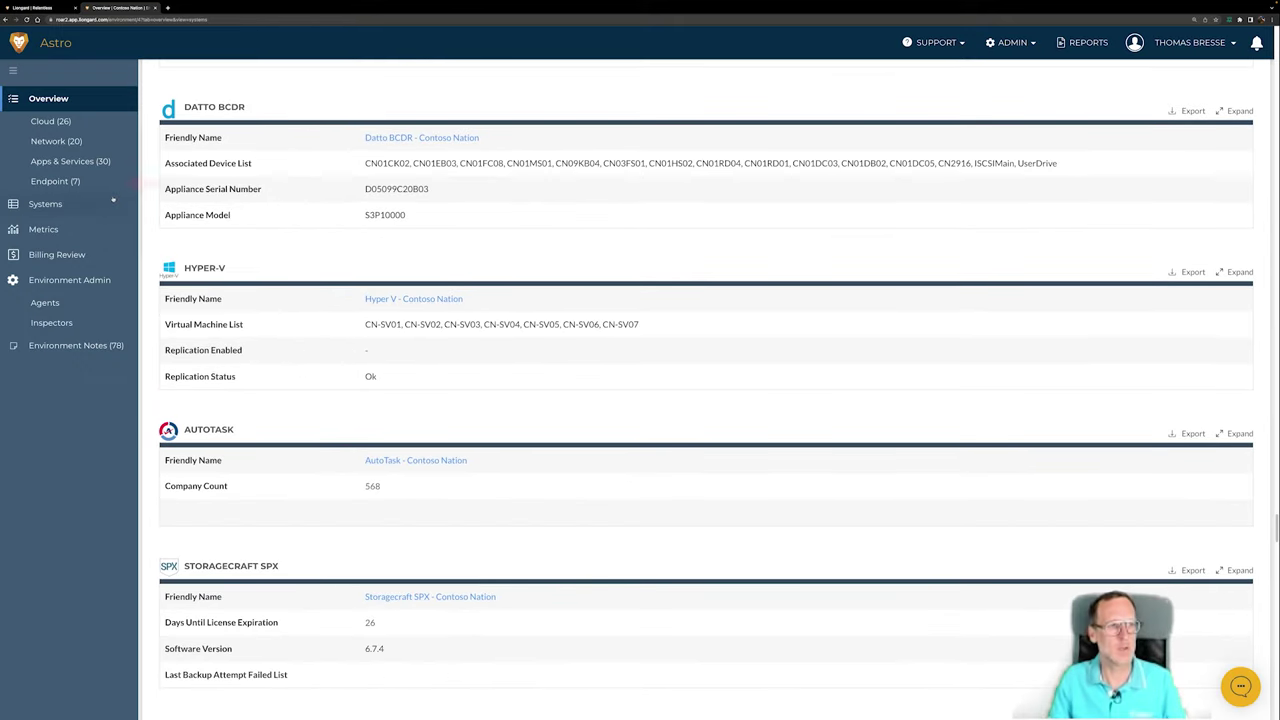
- Go to the Endpoint section of the Contoso Nation overview and examine its Windows, Linux and workstation systems
{"action": "left_click", "coordinate": [50, 181]}
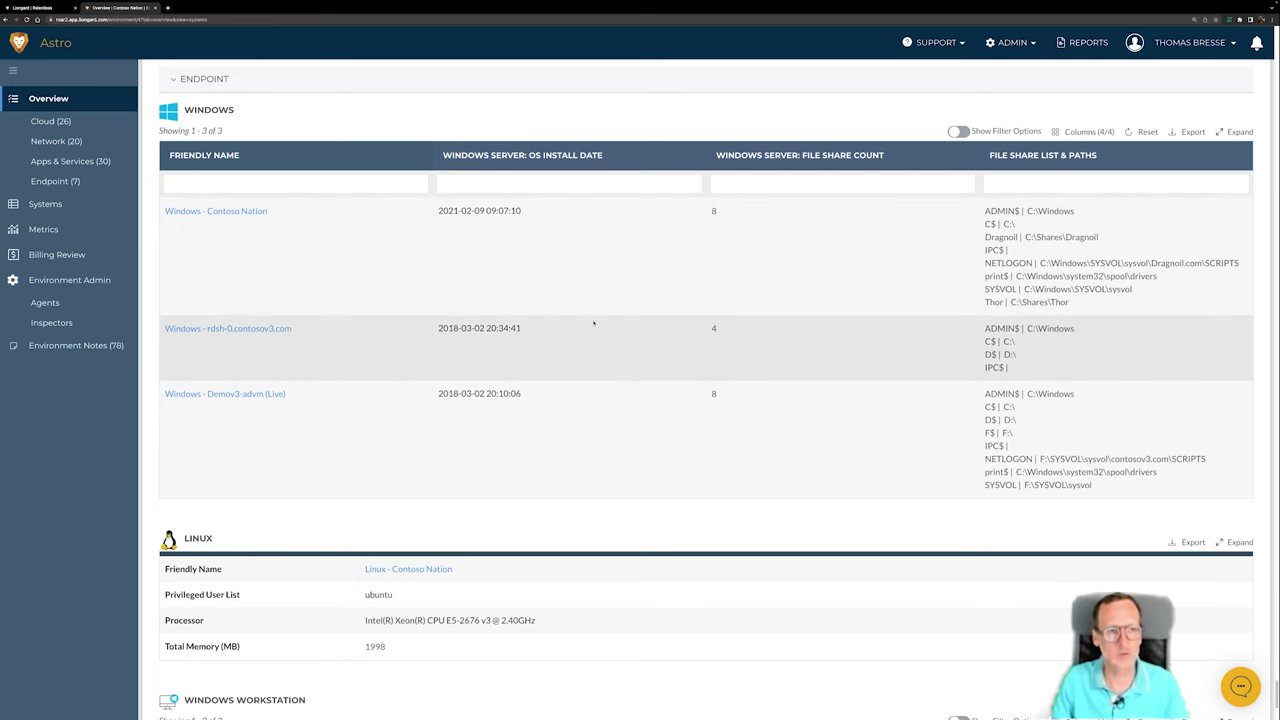
{"action": "scroll", "coordinate": [595, 330], "scroll_direction": "down", "scroll_amount": 1}
{"action": "scroll", "coordinate": [600, 339], "scroll_direction": "down", "scroll_amount": 2}
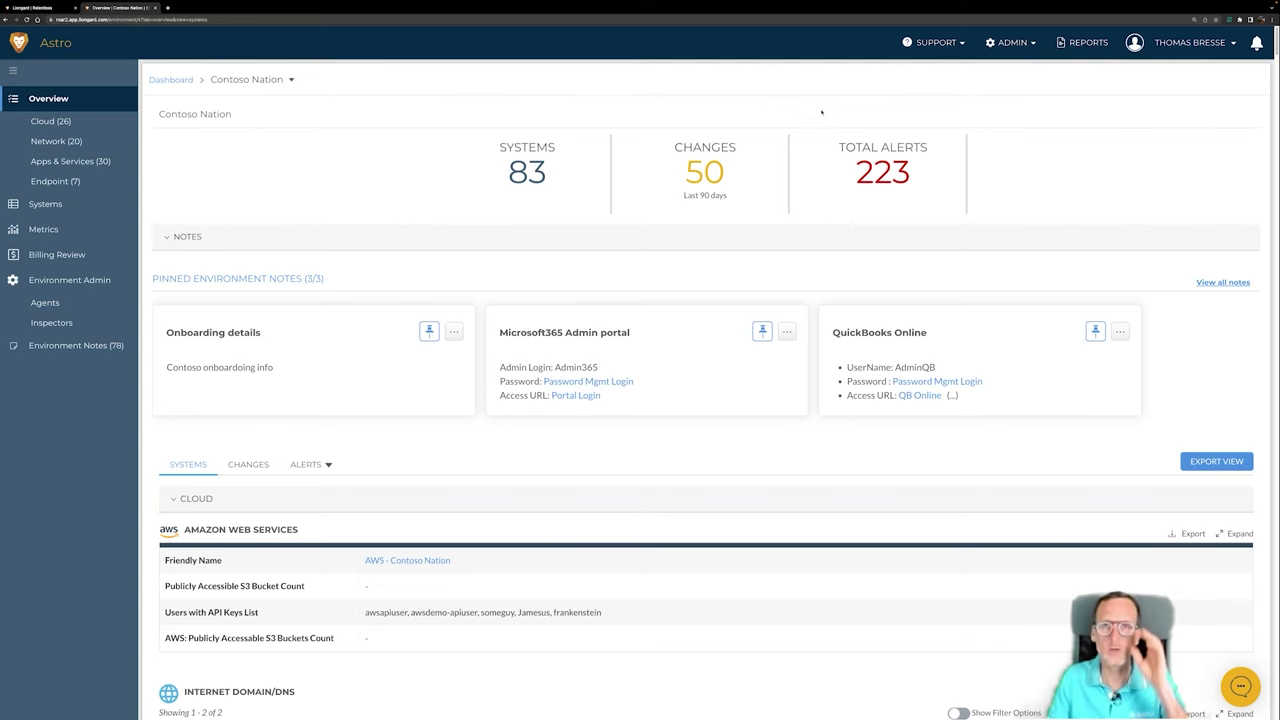
{"action": "left_click", "coordinate": [1011, 42]}
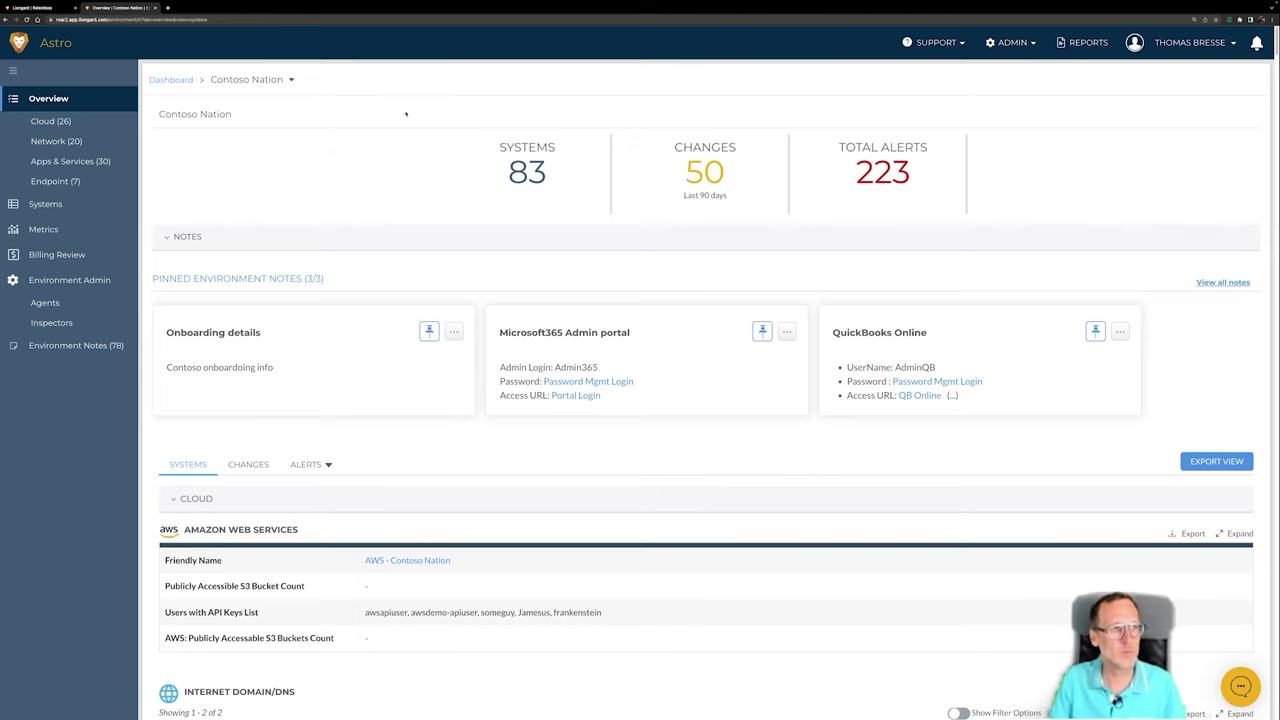
- Open the Contoso Domain Active Directory system from Apps & Services and examine its overview, from domain details to domain account policies
{"action": "left_click", "coordinate": [76, 163]}
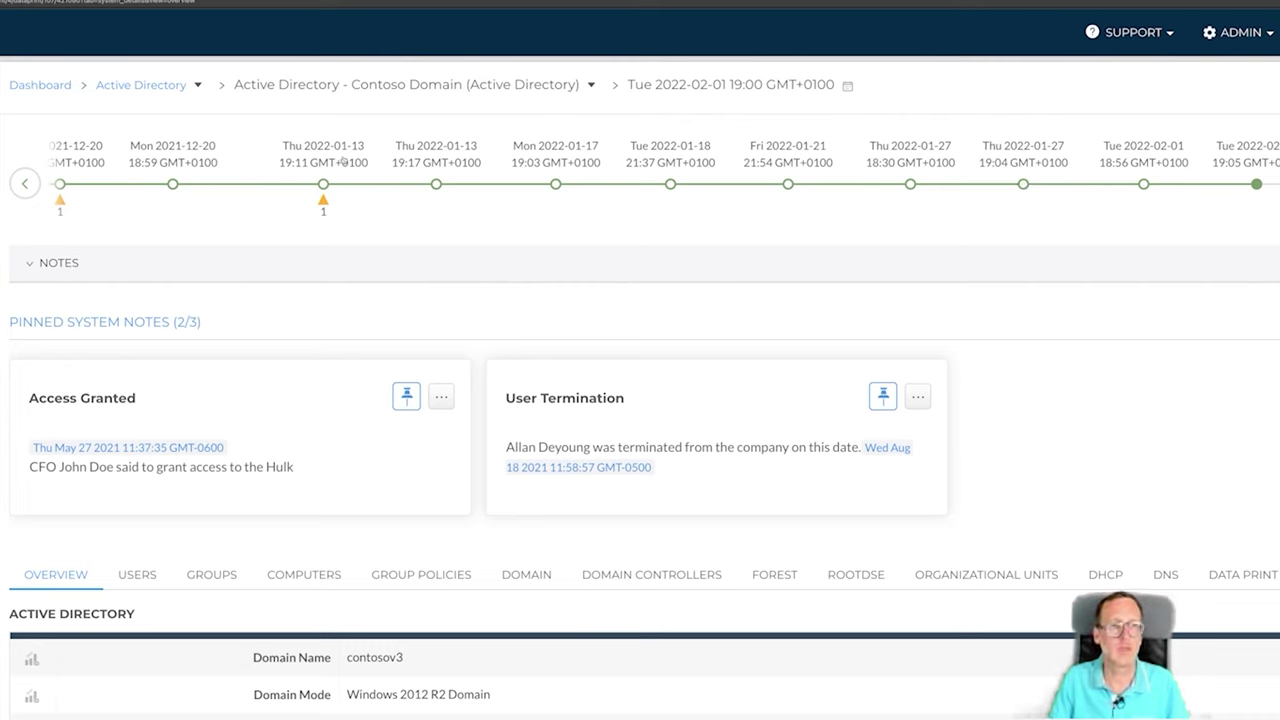
{"action": "left_click", "coordinate": [323, 184]}
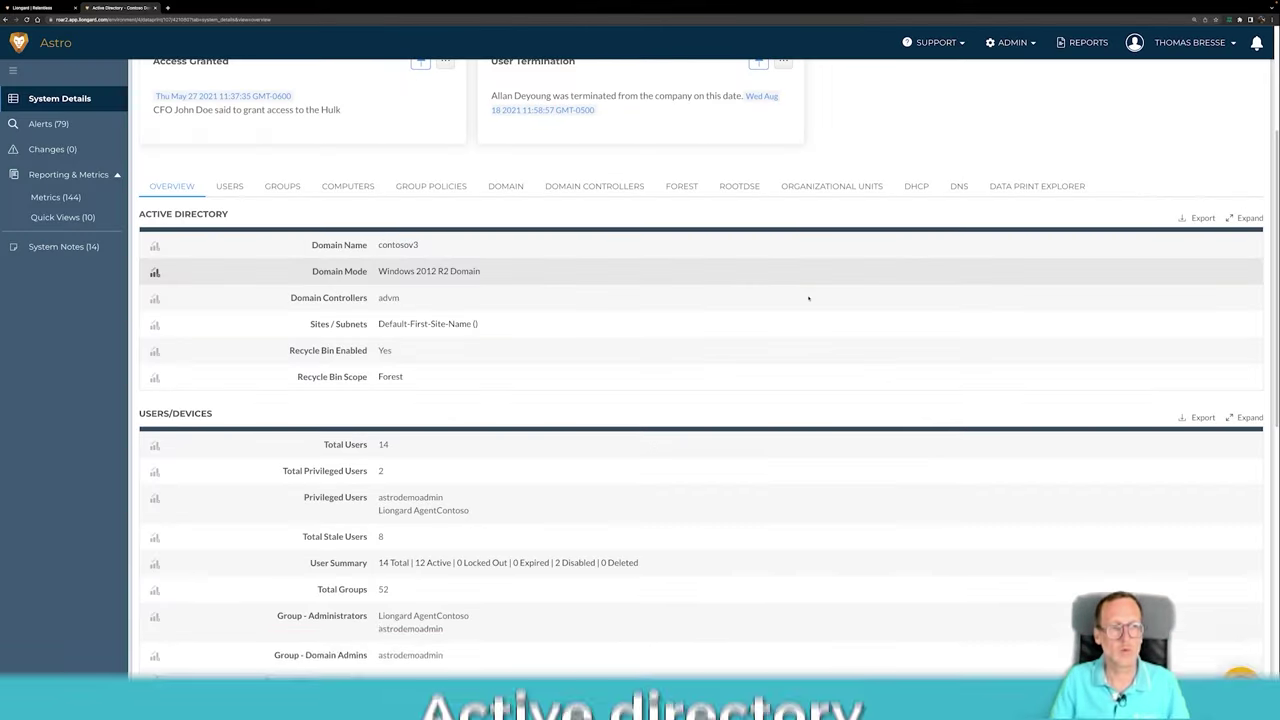
{"action": "scroll", "coordinate": [958, 715], "scroll_direction": "down", "scroll_amount": 2}
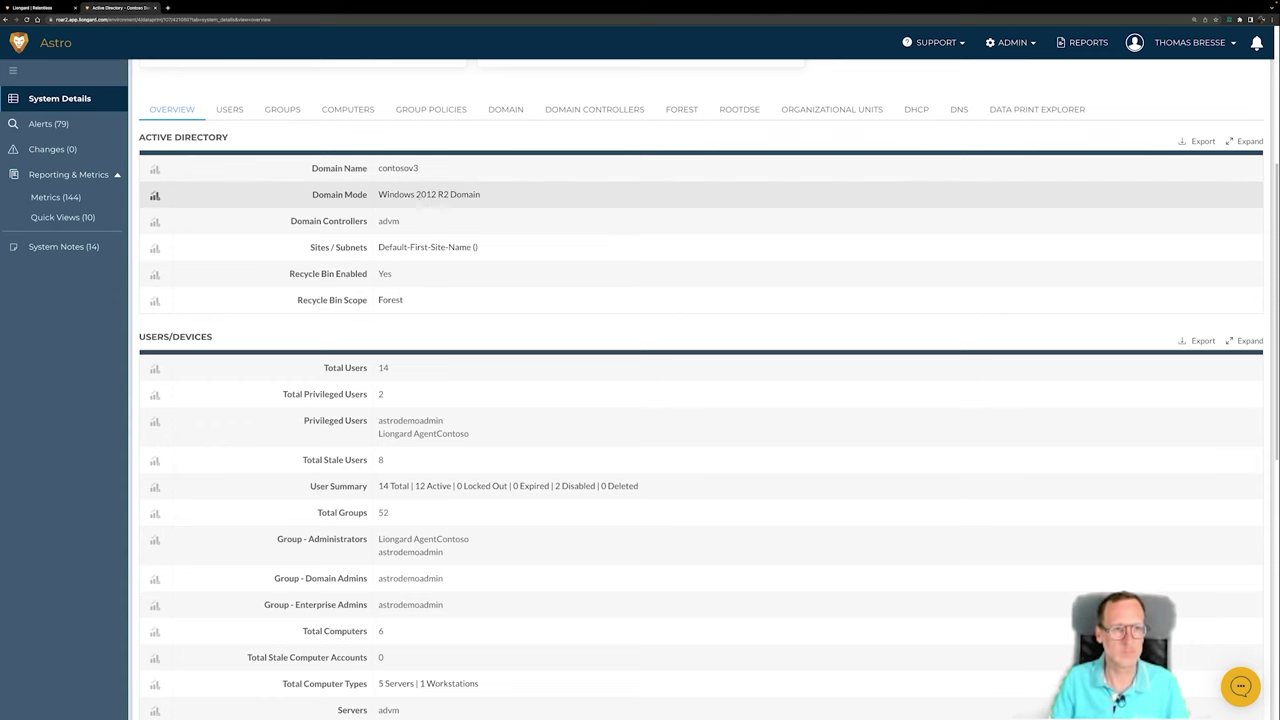
{"action": "scroll", "coordinate": [419, 300], "scroll_direction": "down", "scroll_amount": 2}
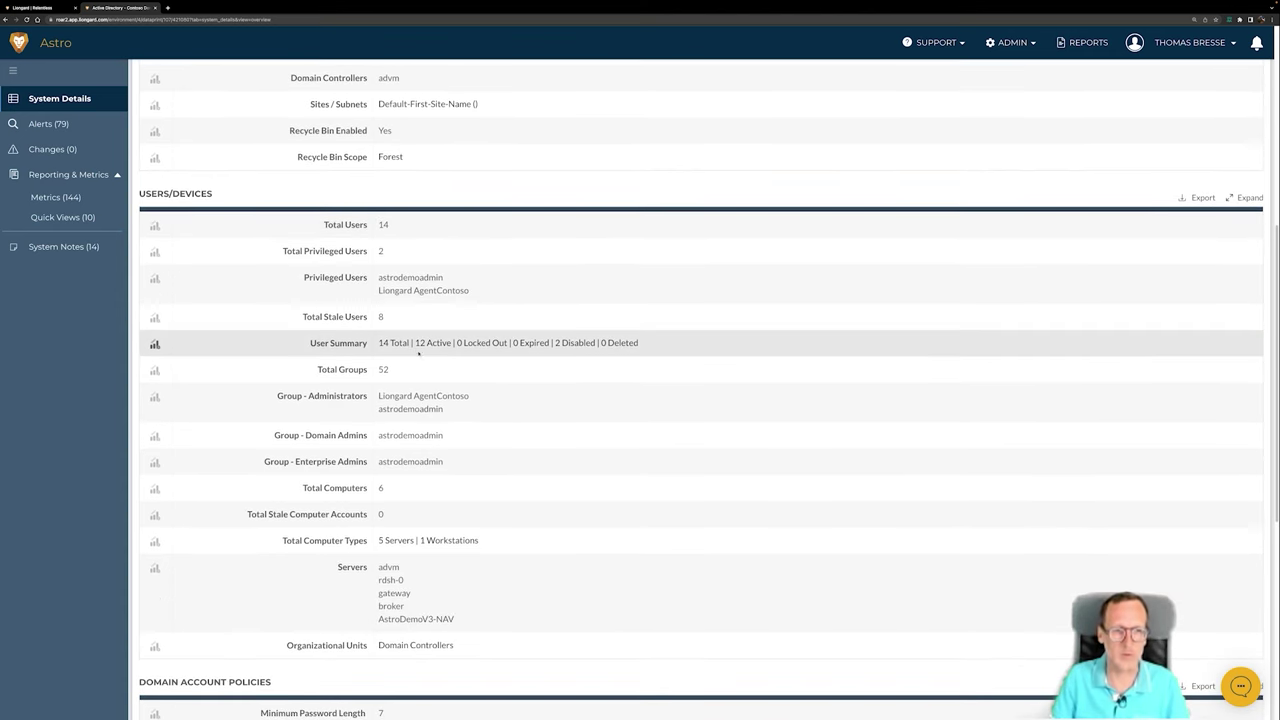
{"action": "scroll", "coordinate": [414, 338], "scroll_direction": "down", "scroll_amount": 6}
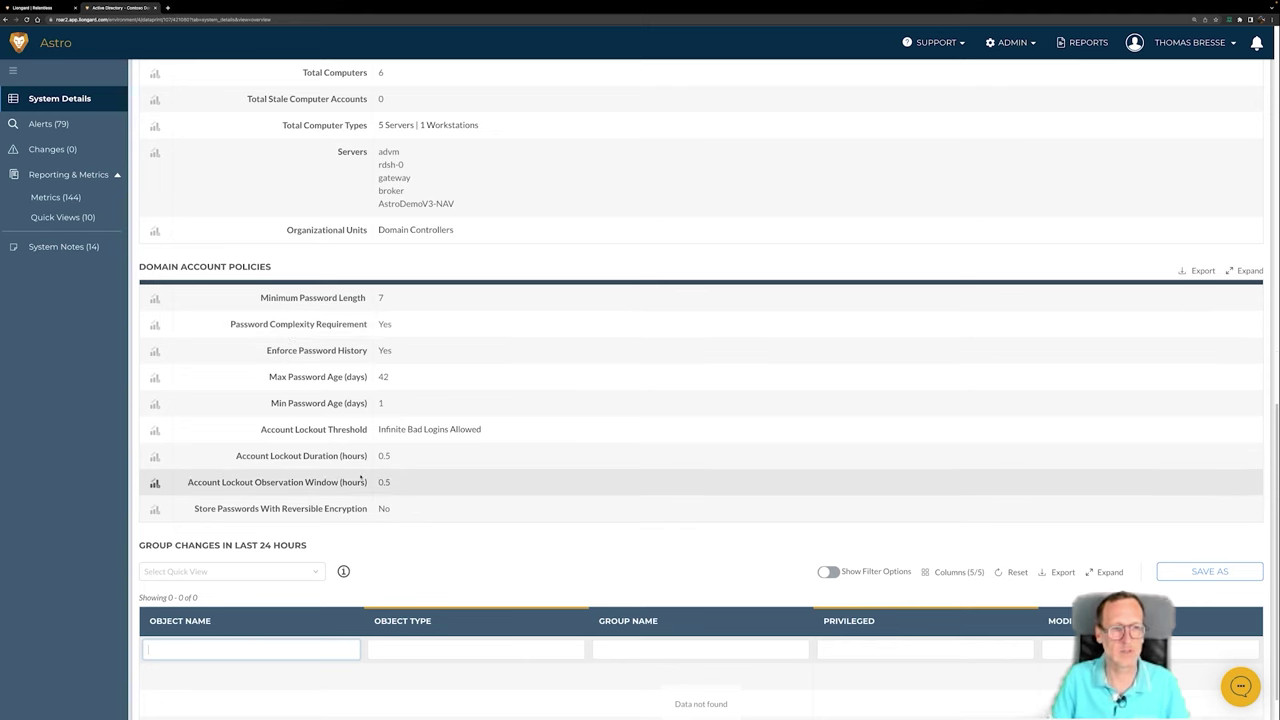
{"action": "scroll", "coordinate": [400, 469], "scroll_direction": "up", "scroll_amount": 10}
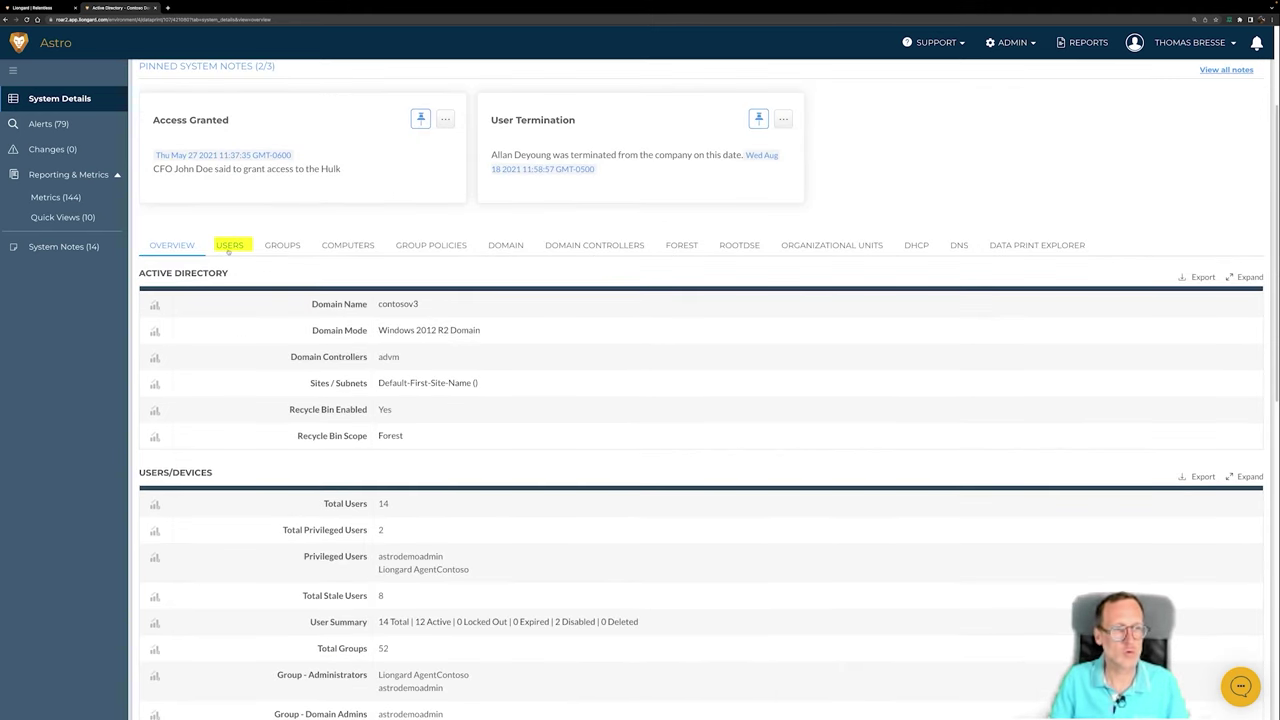
- Go to the Active Directory system's users and examine their status, activity, anomalous activity and security scores
{"action": "left_click", "coordinate": [229, 247]}
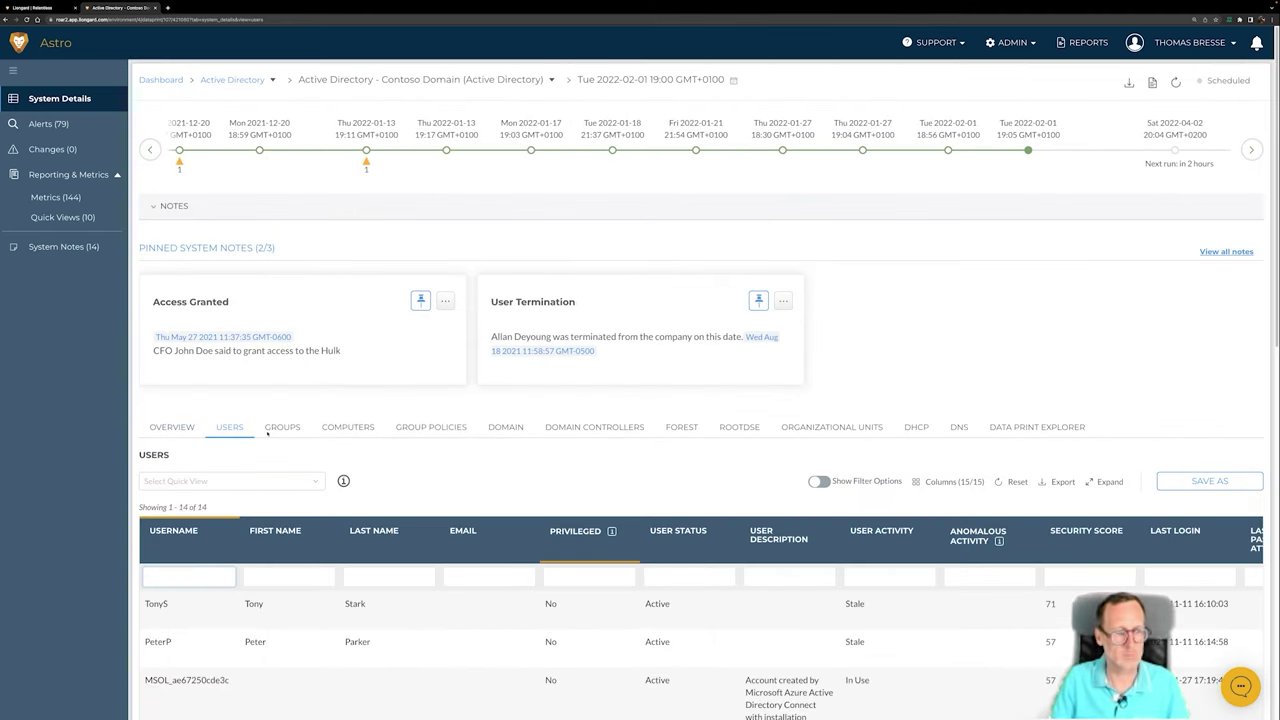
{"action": "scroll", "coordinate": [407, 463], "scroll_direction": "down", "scroll_amount": 3}
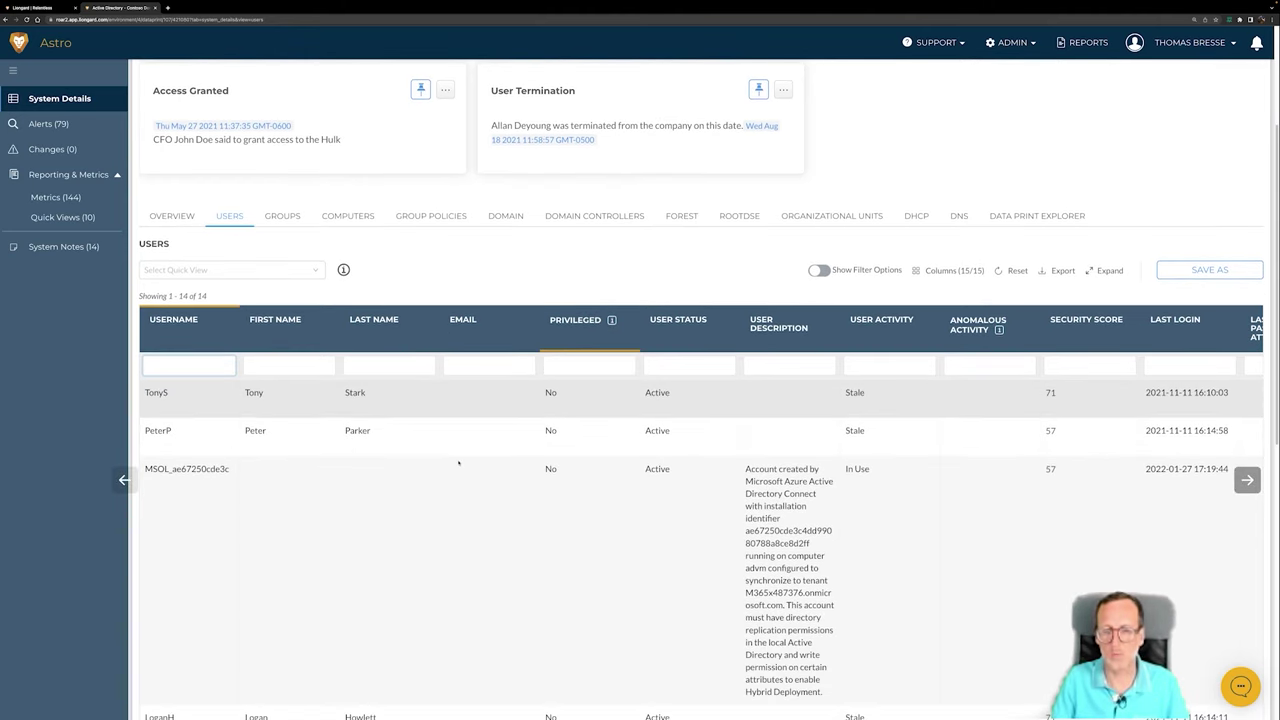
{"action": "scroll", "coordinate": [459, 462], "scroll_direction": "down", "scroll_amount": 1}
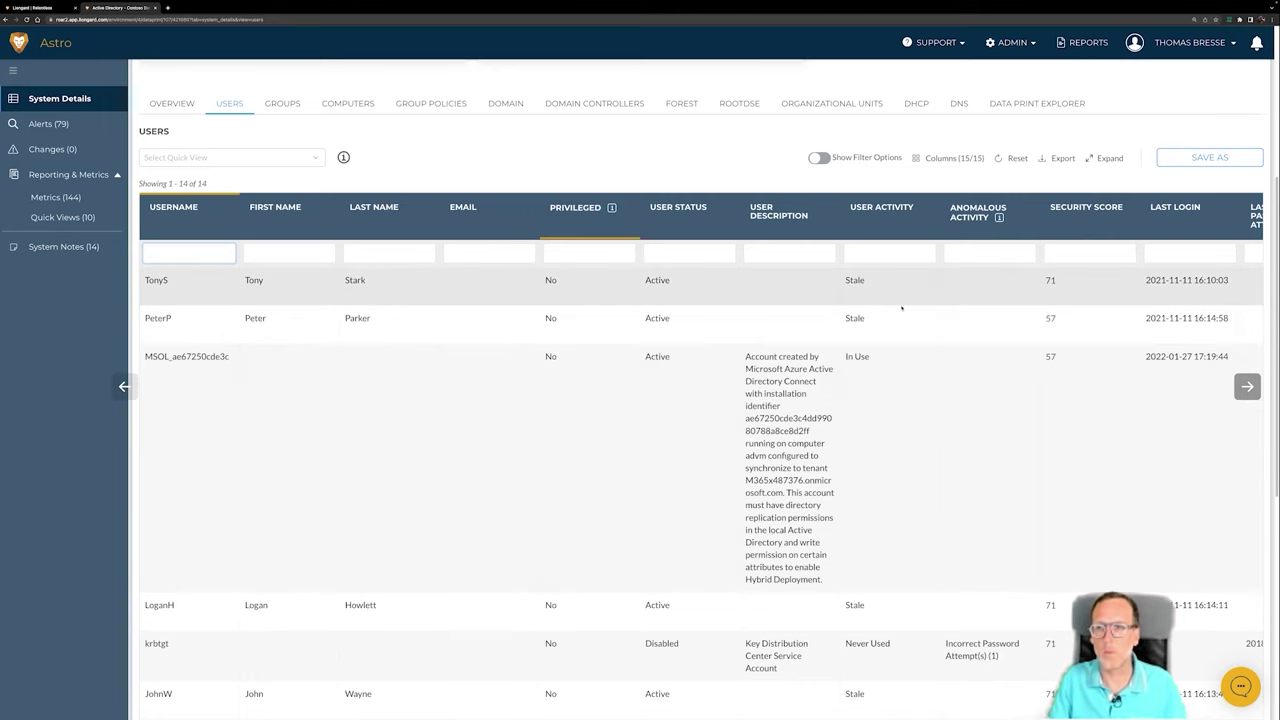
{"action": "scroll", "coordinate": [901, 309], "scroll_direction": "down", "scroll_amount": 3}
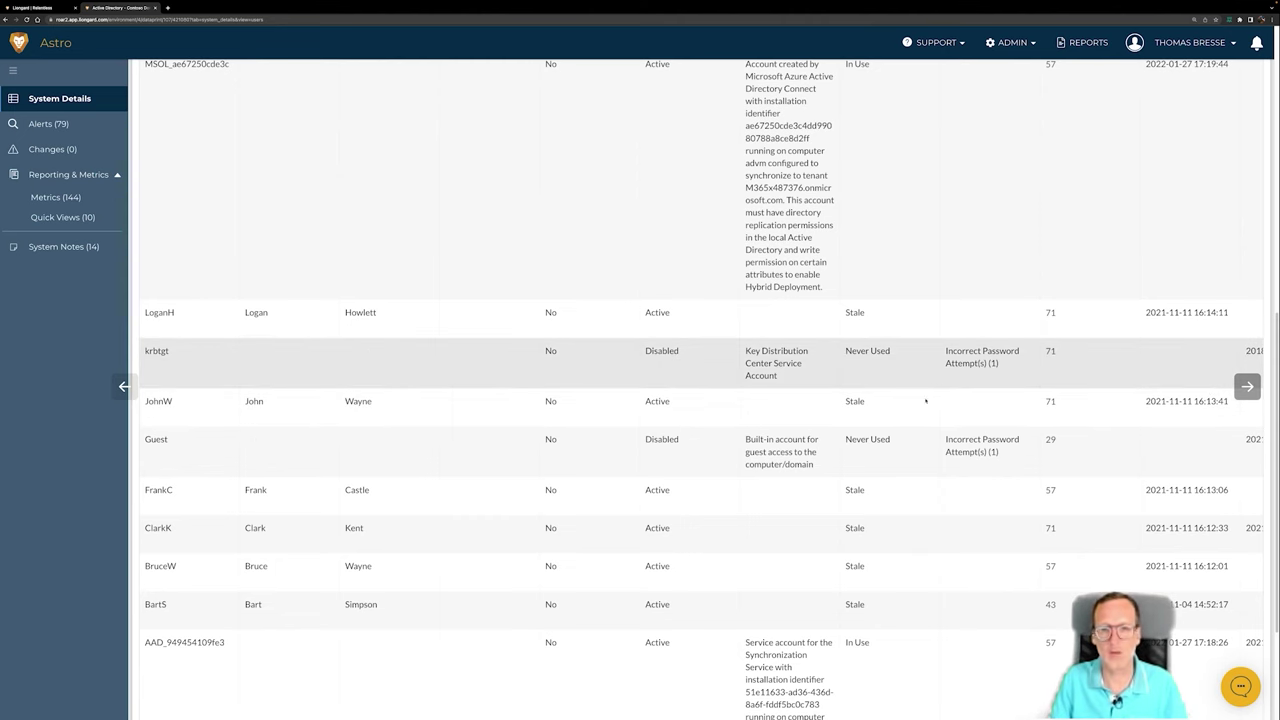
{"action": "scroll", "coordinate": [925, 415], "scroll_direction": "up", "scroll_amount": 5}
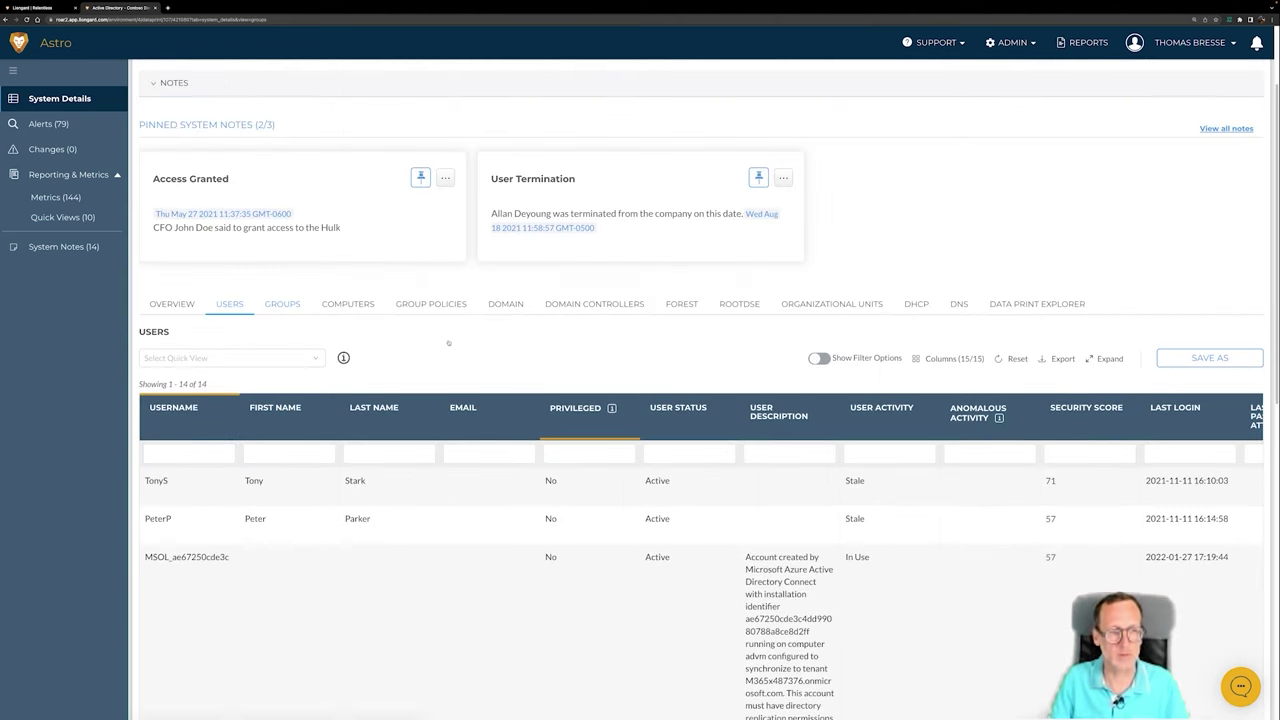
- Examine the Active Directory system's groups and computers, and display its group policies
{"action": "left_click", "coordinate": [282, 303]}
{"action": "scroll", "coordinate": [358, 300], "scroll_direction": "down", "scroll_amount": 3}
{"action": "scroll", "coordinate": [358, 283], "scroll_direction": "up", "scroll_amount": 2}
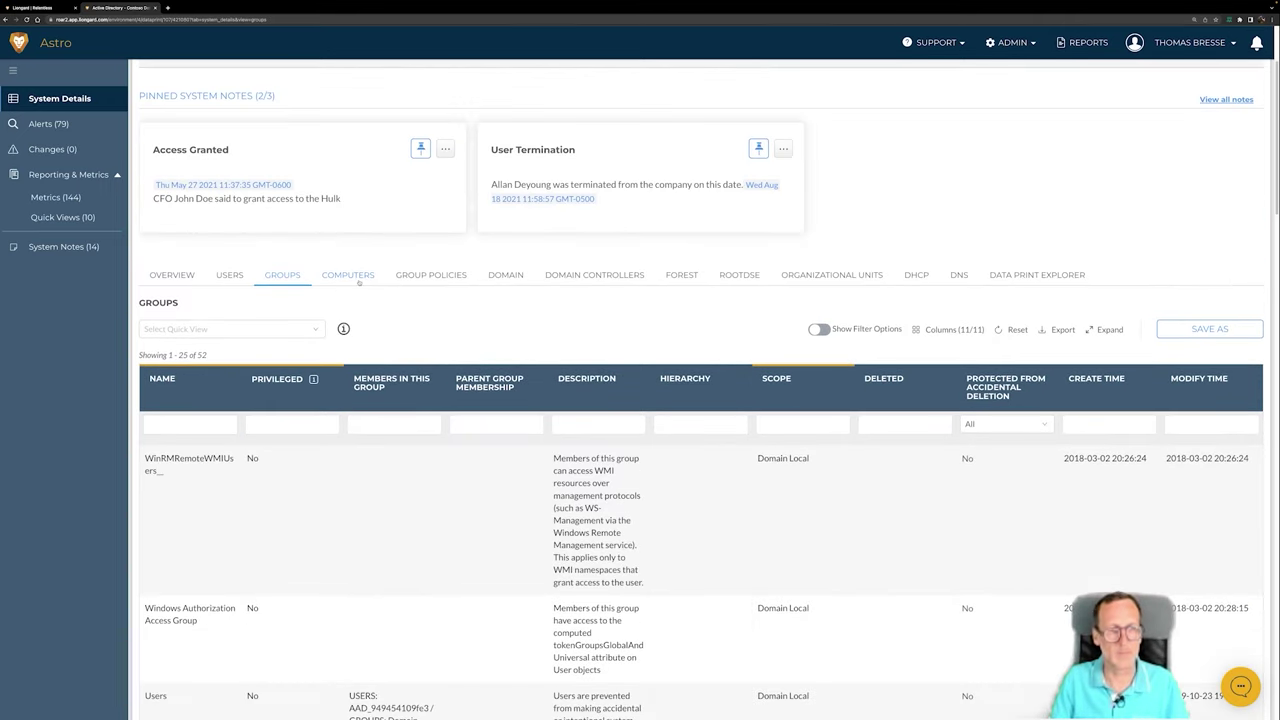
{"action": "left_click", "coordinate": [348, 275]}
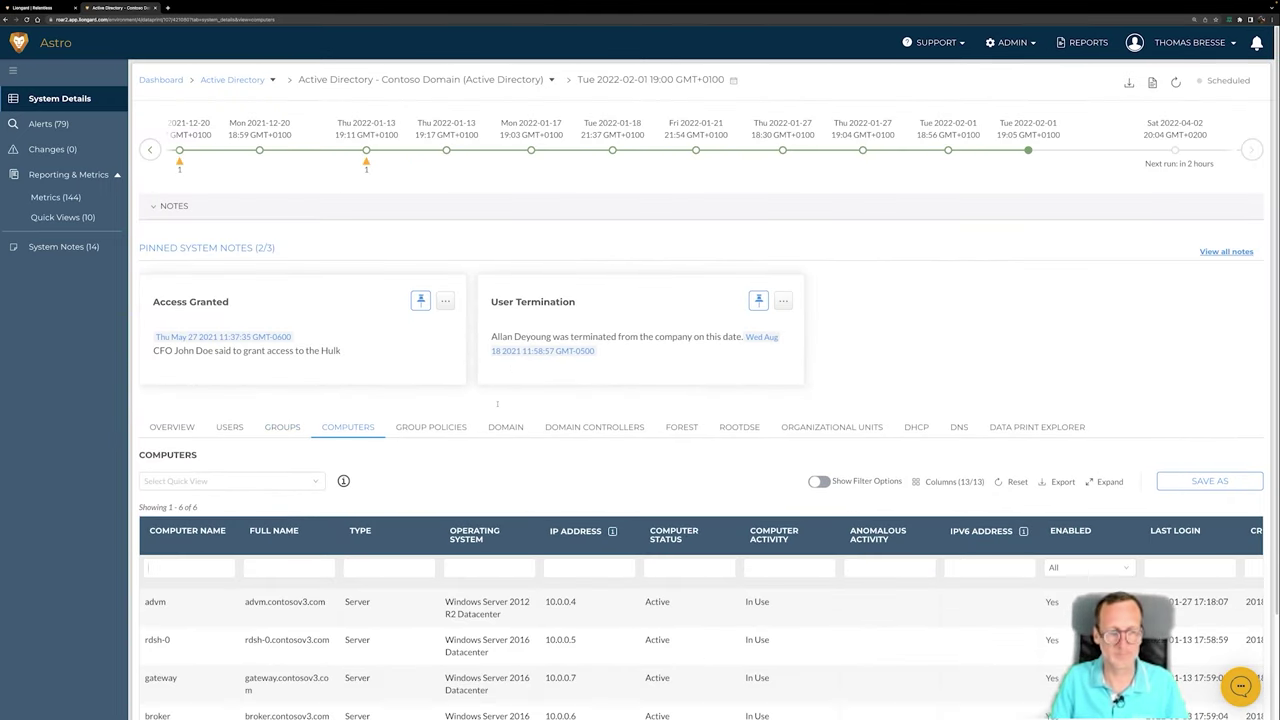
{"action": "left_click", "coordinate": [477, 428]}
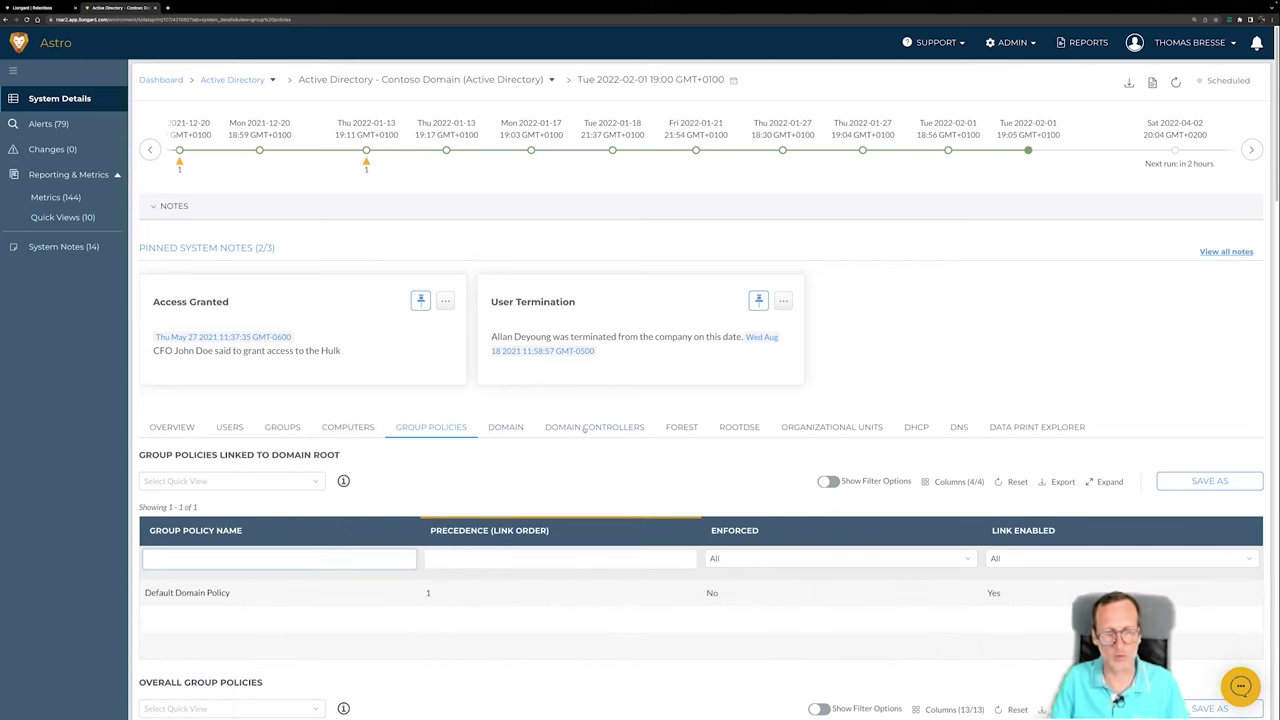
- Go through the Active Directory system's domain controllers, organizational units, DHCP and DNS data
{"action": "left_click", "coordinate": [588, 430]}
{"action": "left_click", "coordinate": [832, 427]}
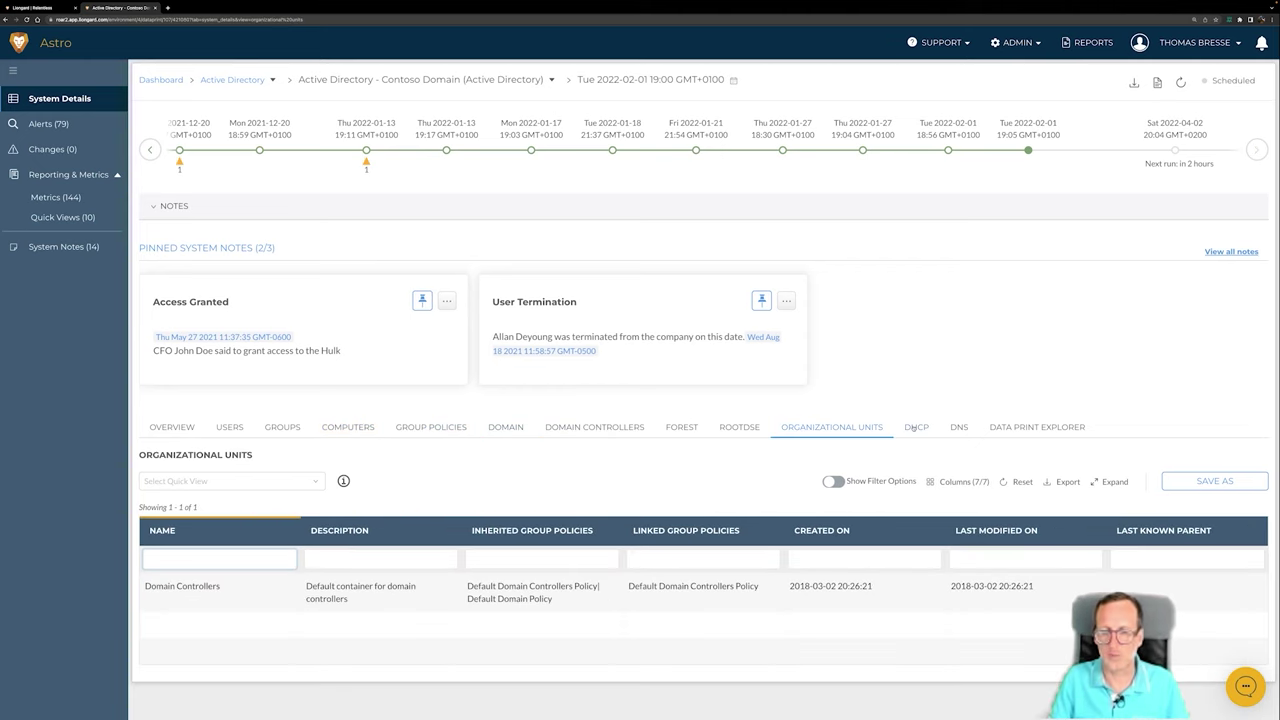
{"action": "left_click", "coordinate": [914, 427]}
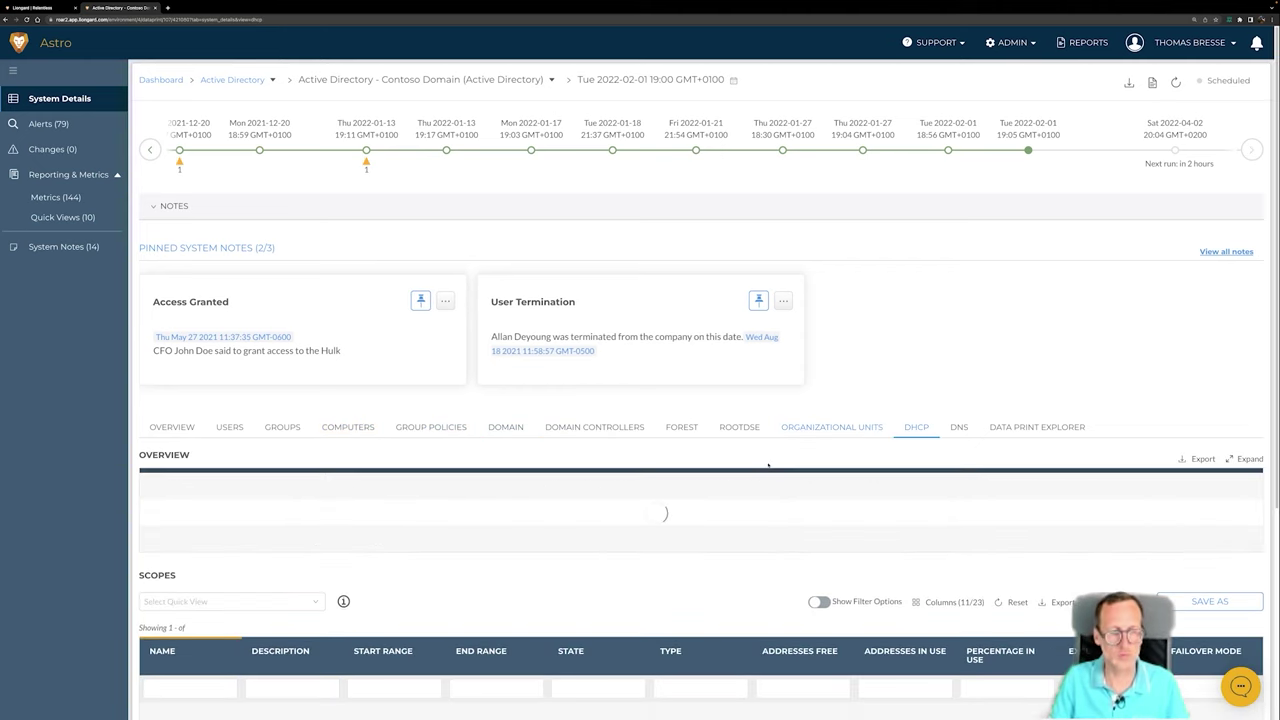
{"action": "scroll", "coordinate": [800, 440], "scroll_direction": "down", "scroll_amount": 2}
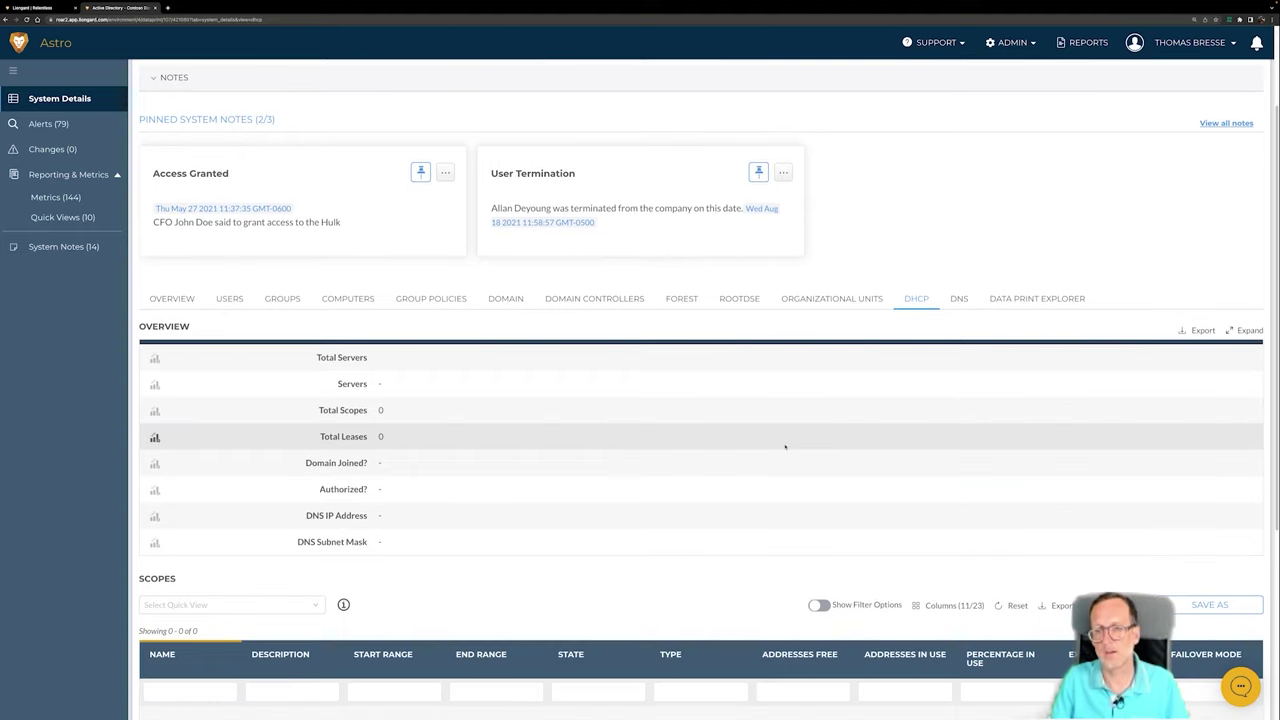
{"action": "left_click", "coordinate": [952, 300]}
{"action": "scroll", "coordinate": [824, 443], "scroll_direction": "up", "scroll_amount": 2}
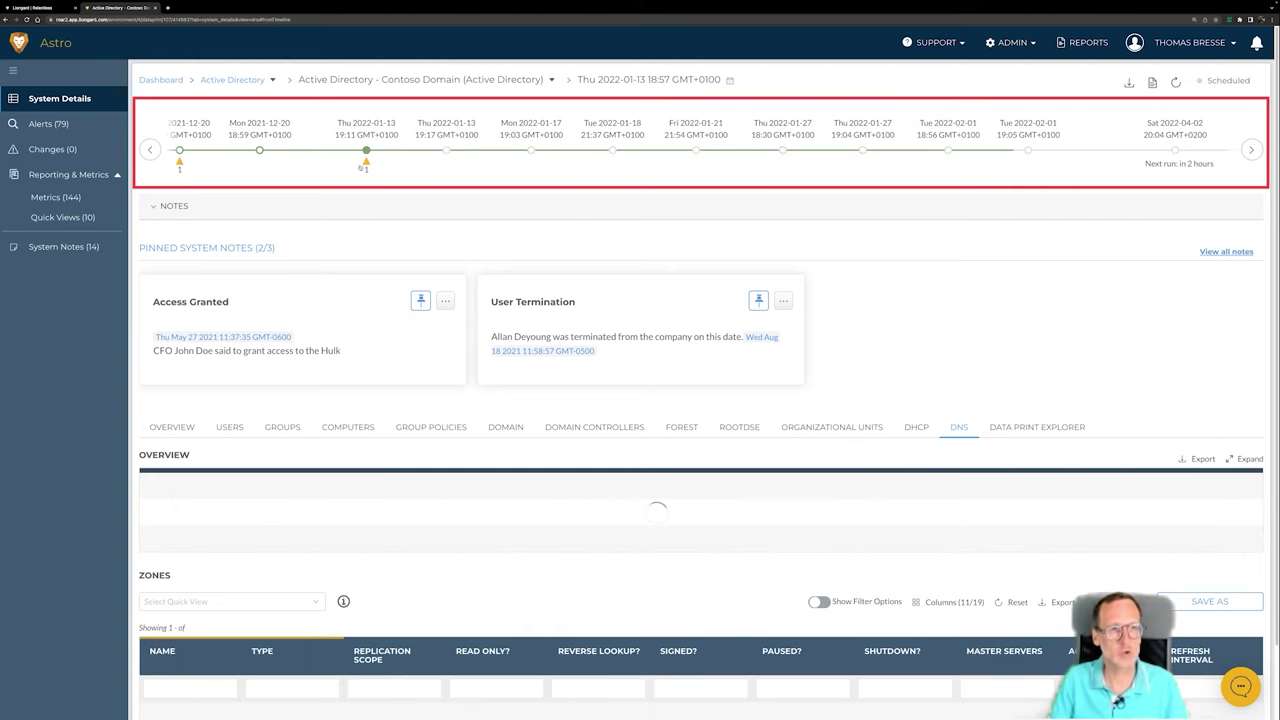
{"action": "left_click", "coordinate": [47, 150]}
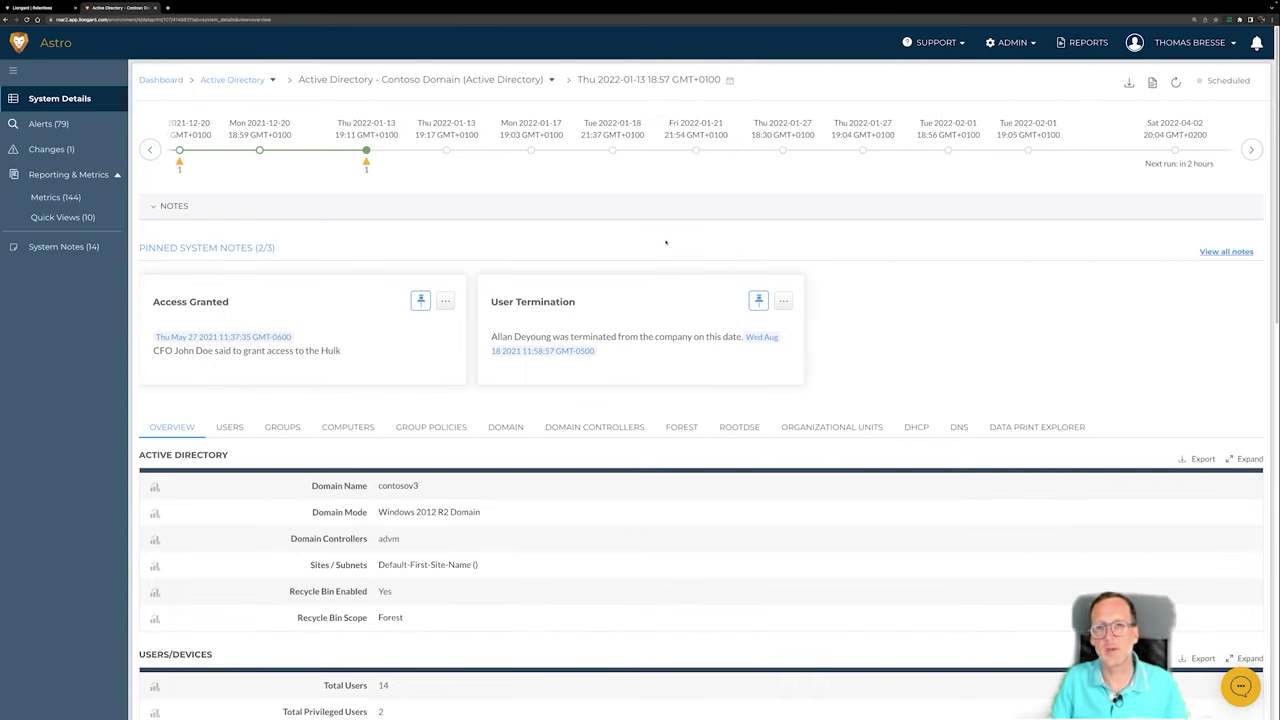
{"action": "left_click", "coordinate": [1010, 45]}
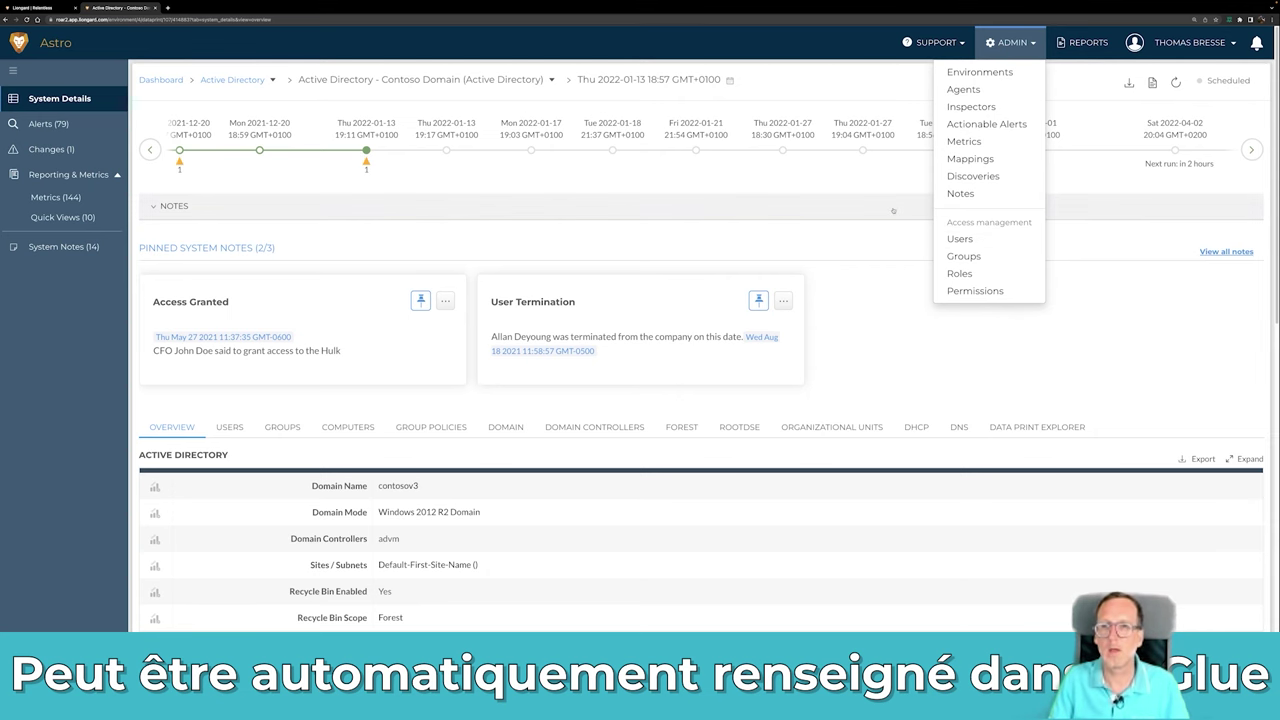
{"action": "left_click", "coordinate": [893, 211]}
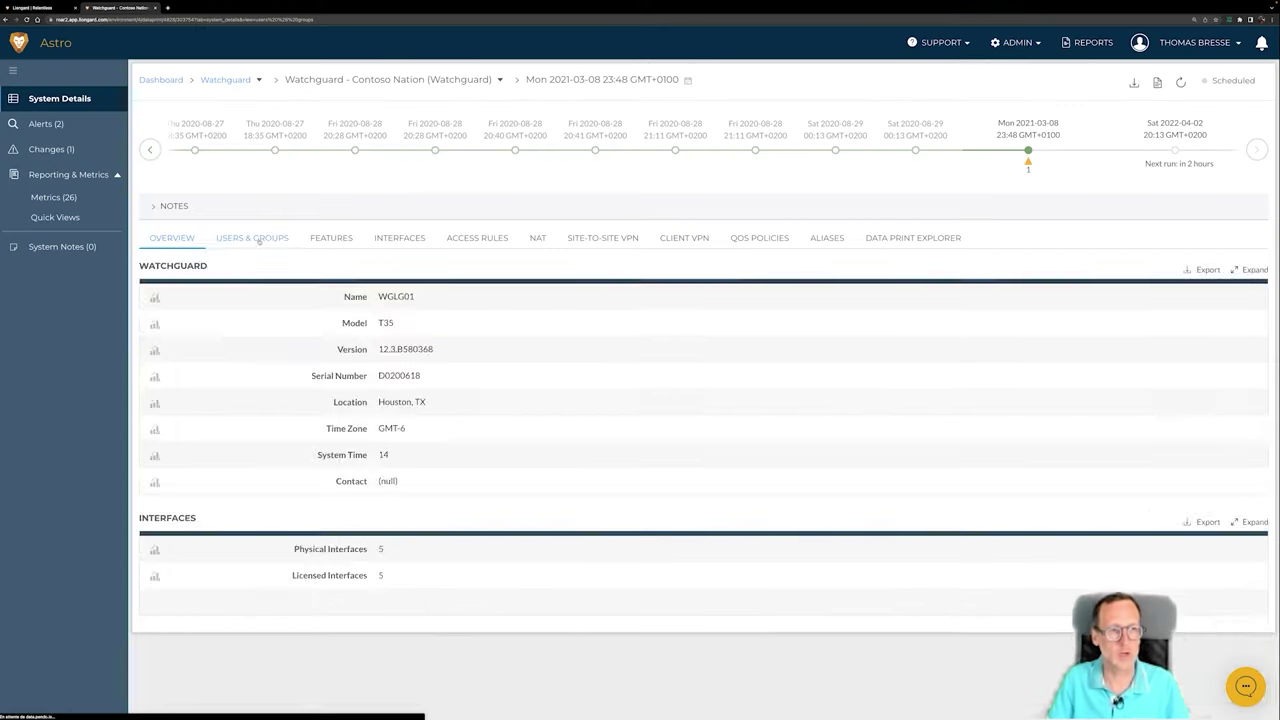
- Examine the Contoso Nation Watchguard system's authentication users and groups, its features and its network interfaces
{"action": "left_click", "coordinate": [190, 307]}
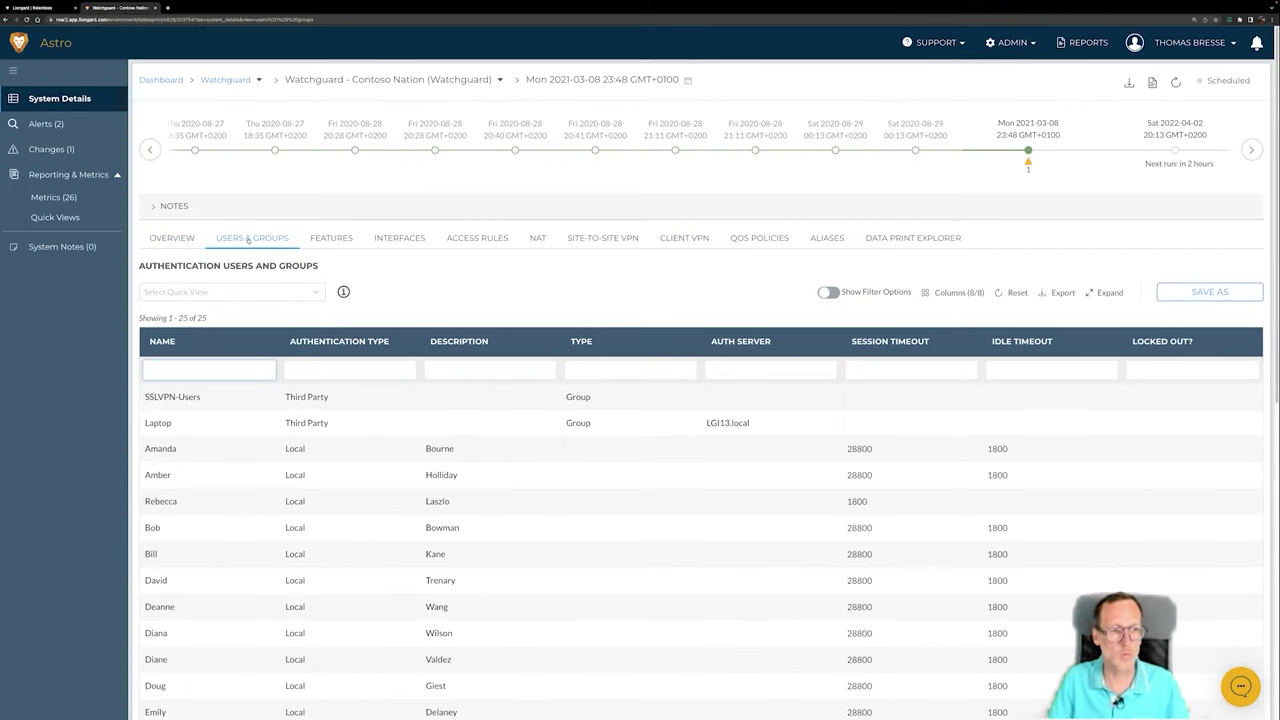
{"action": "scroll", "coordinate": [422, 462], "scroll_direction": "down", "scroll_amount": 2}
{"action": "scroll", "coordinate": [422, 462], "scroll_direction": "up", "scroll_amount": 2}
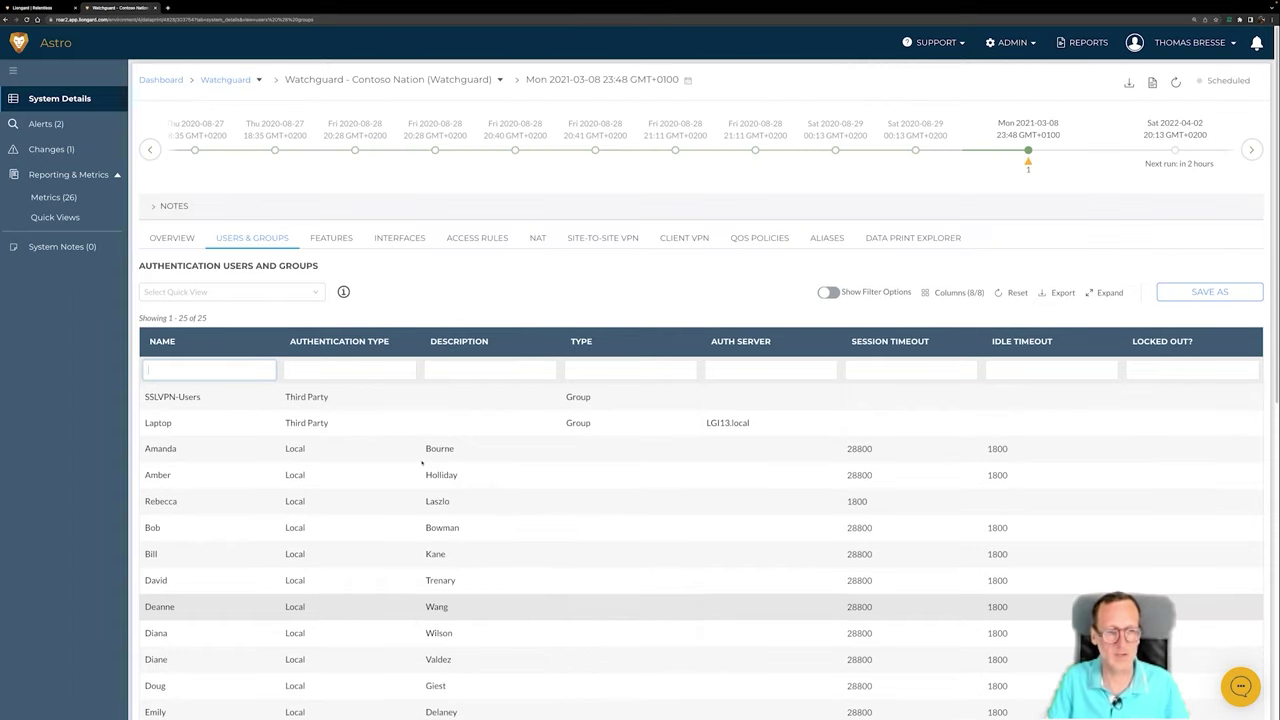
{"action": "left_click", "coordinate": [334, 239]}
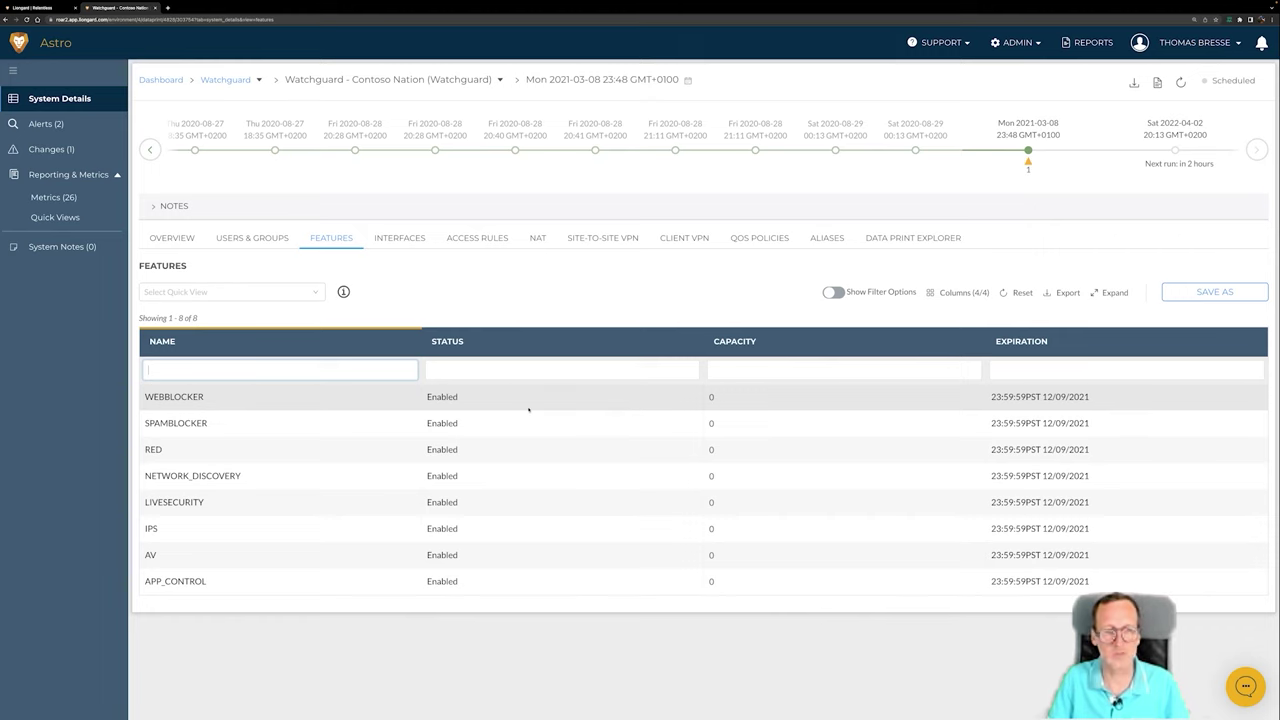
{"action": "left_click", "coordinate": [399, 237]}
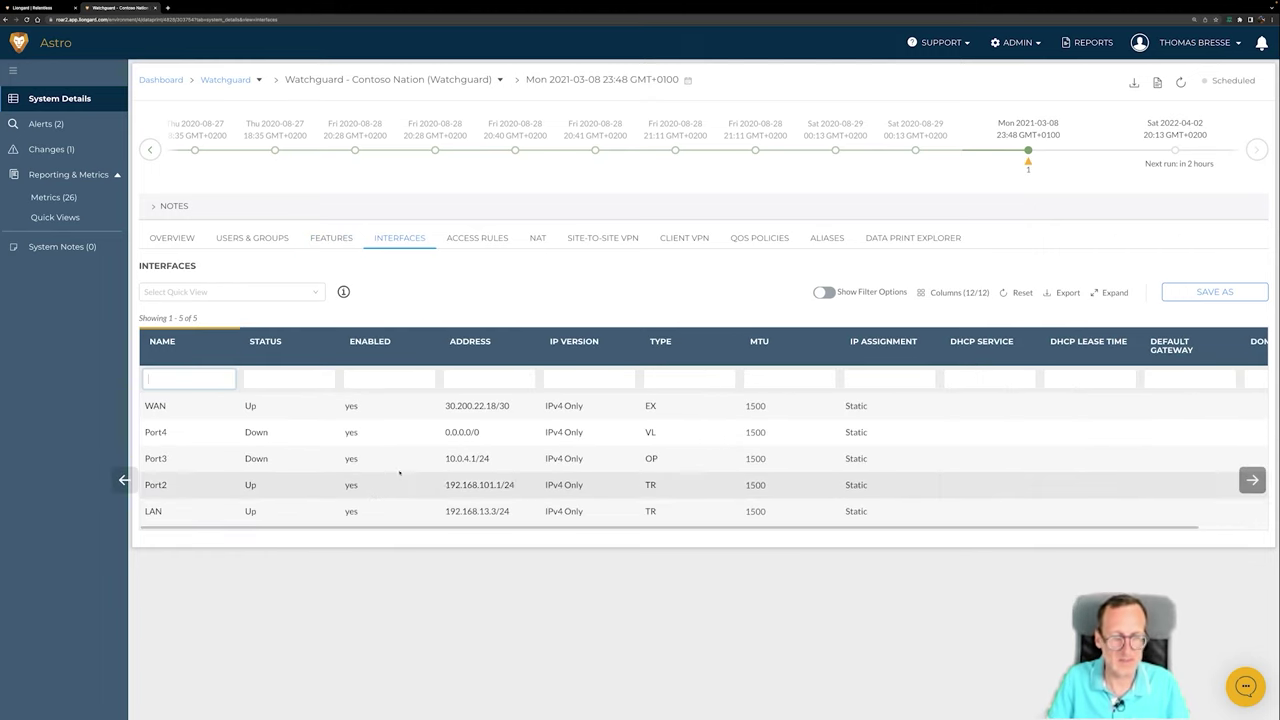
- Examine the Watchguard system's access rules, NAT data, and site-to-site VPN gateways and tunnels
{"action": "left_click", "coordinate": [488, 240]}
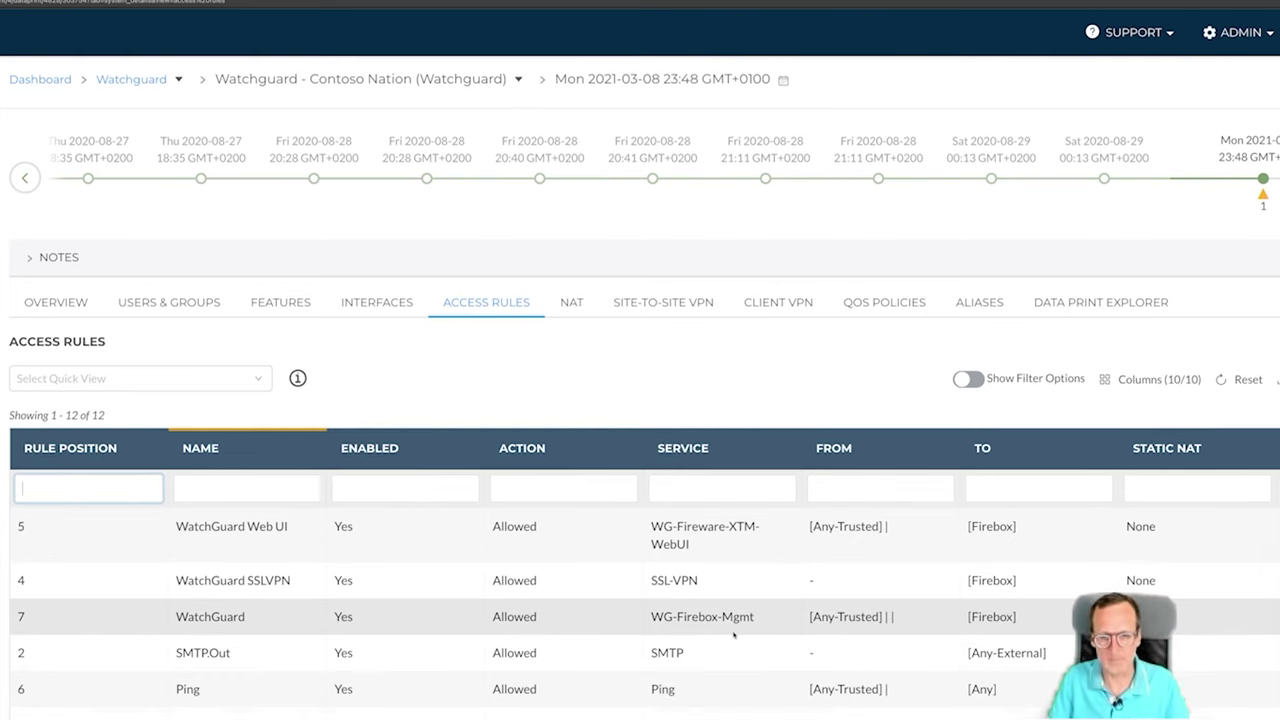
{"action": "left_click", "coordinate": [608, 365]}
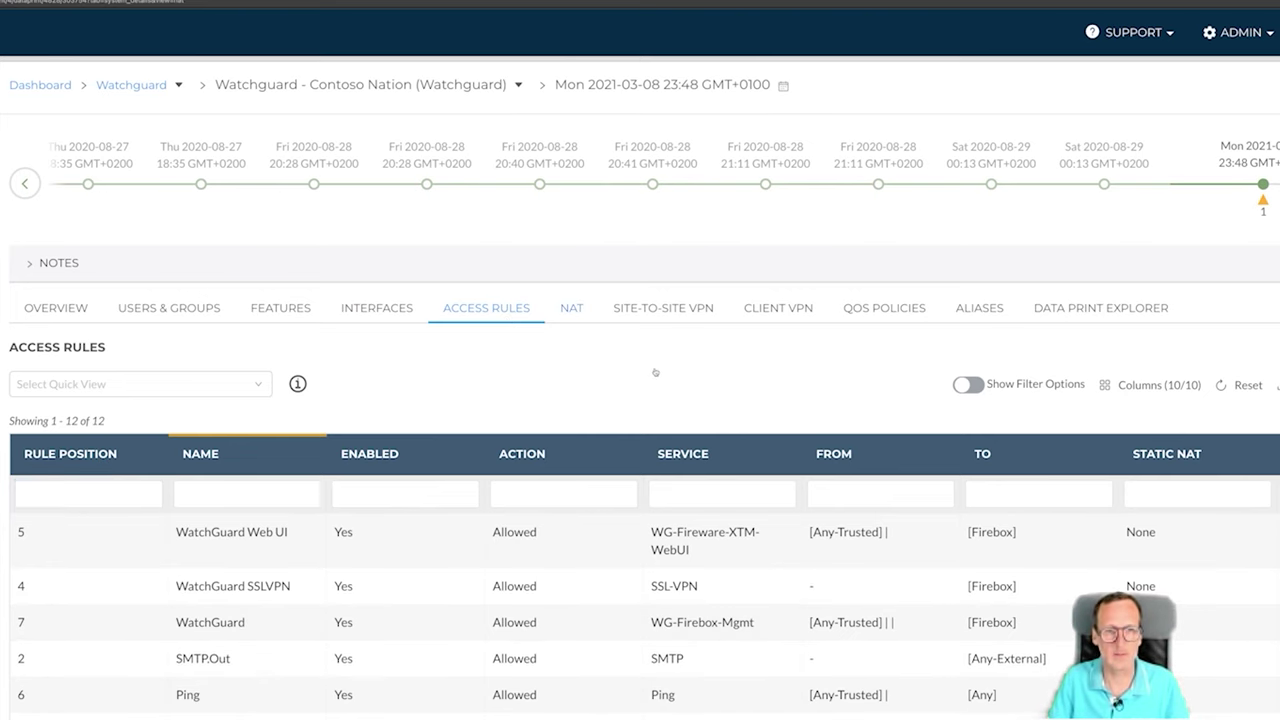
{"action": "left_click", "coordinate": [571, 307]}
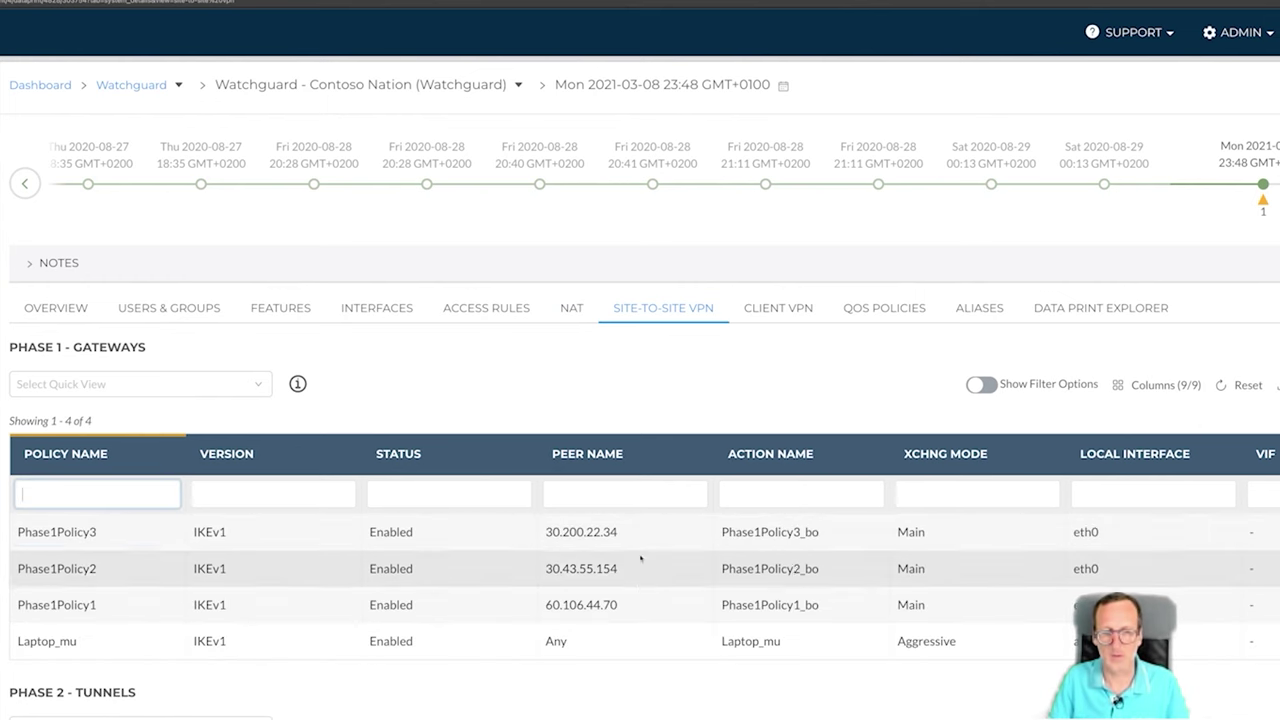
{"action": "scroll", "coordinate": [642, 653], "scroll_direction": "down", "scroll_amount": 1}
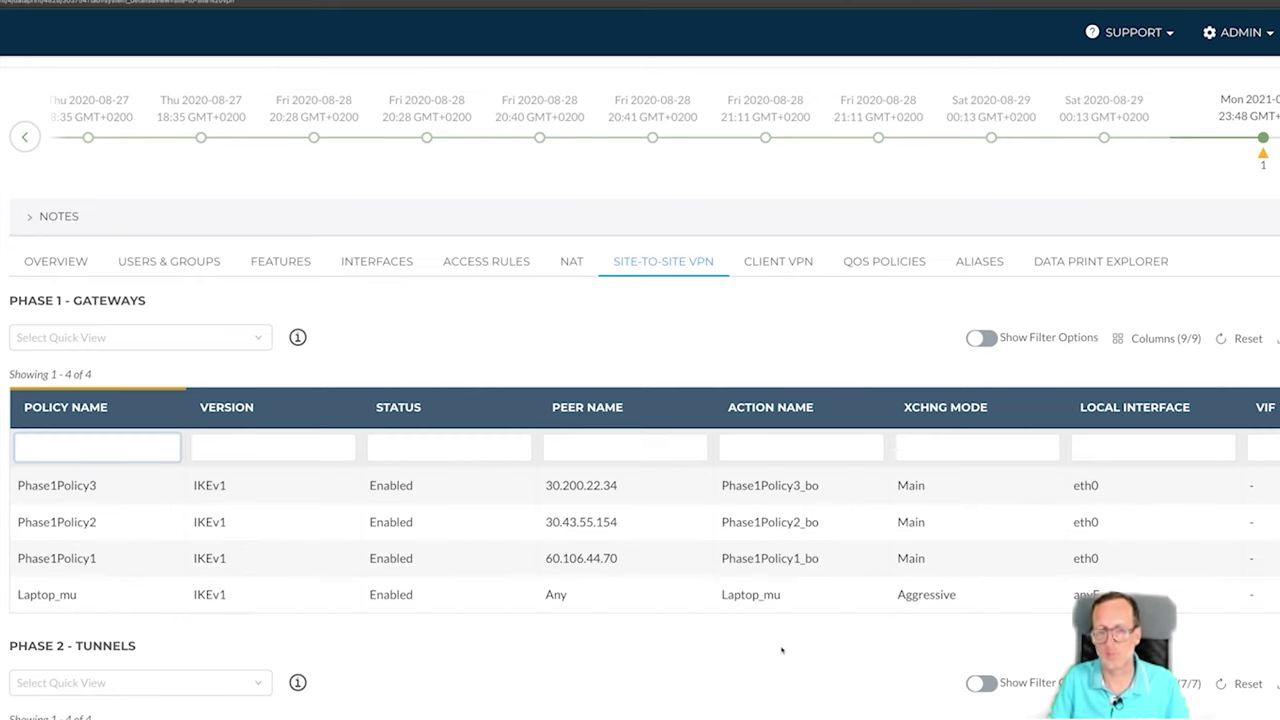
- Examine the Watchguard system's client VPN settings and QoS policies, and check the change flagged on the 2021-03-08 inspection
{"action": "left_click", "coordinate": [789, 262]}
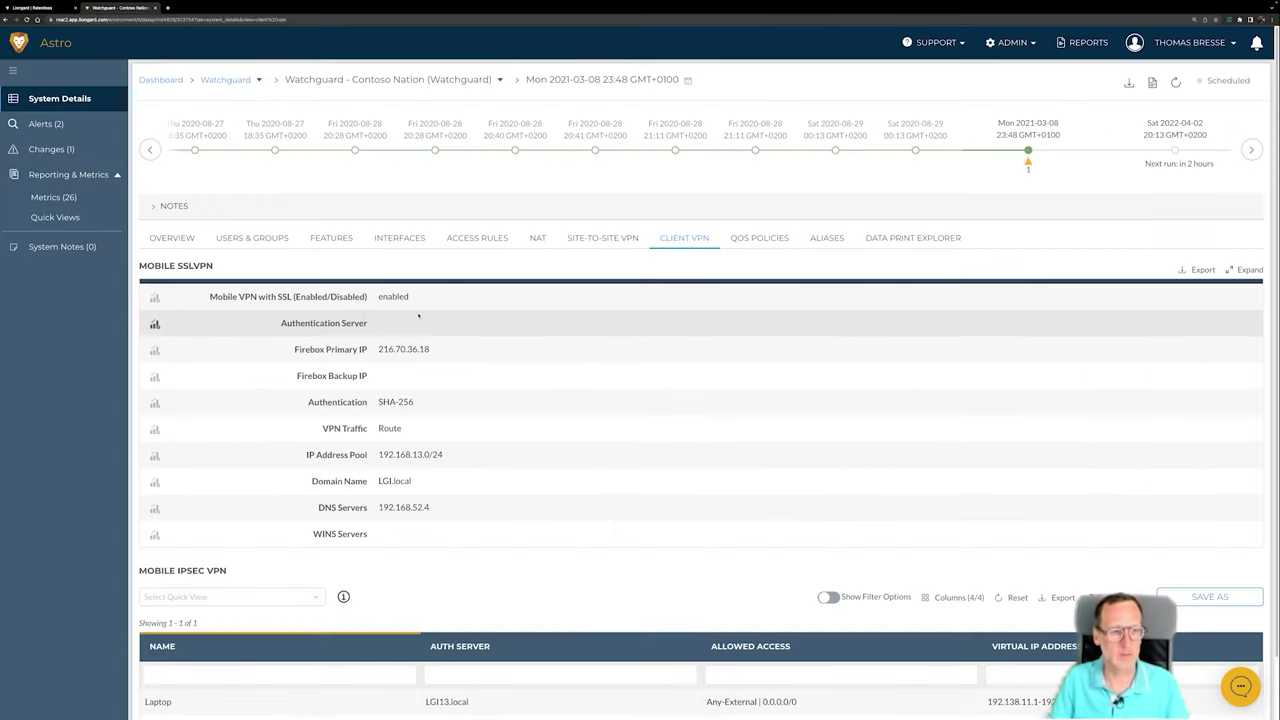
{"action": "scroll", "coordinate": [549, 434], "scroll_direction": "down", "scroll_amount": 1}
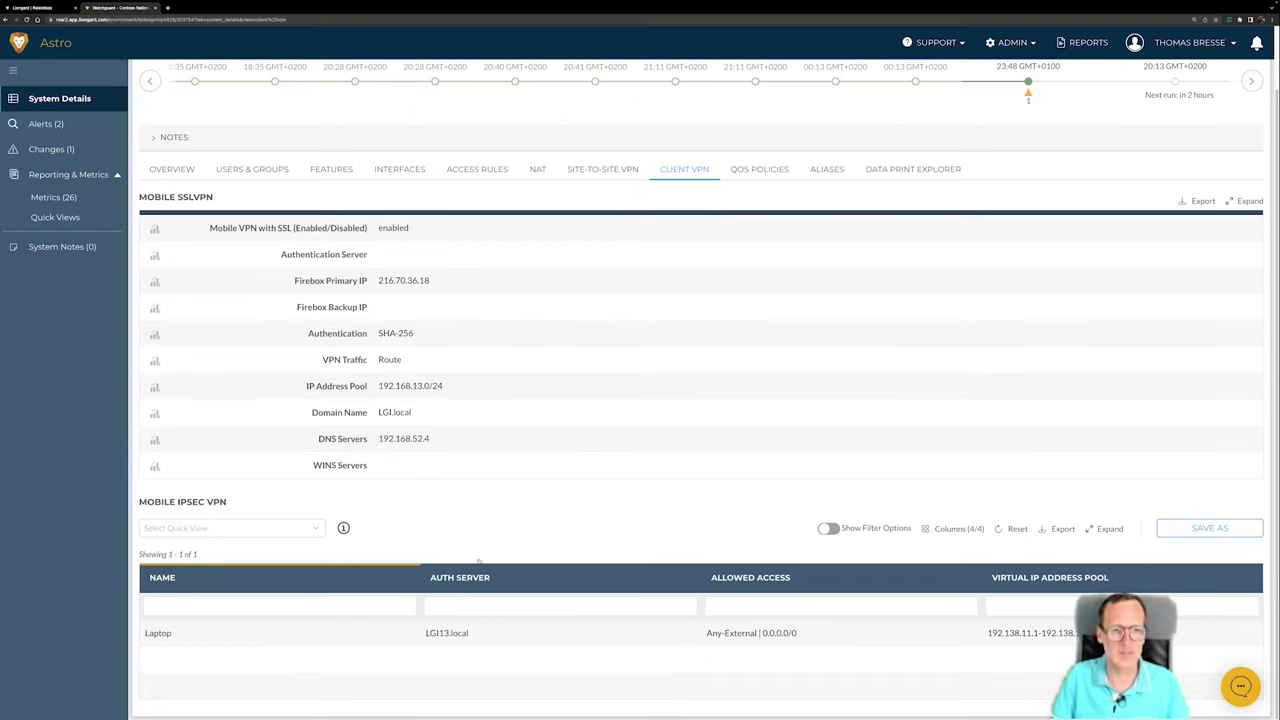
{"action": "scroll", "coordinate": [646, 335], "scroll_direction": "up", "scroll_amount": 1}
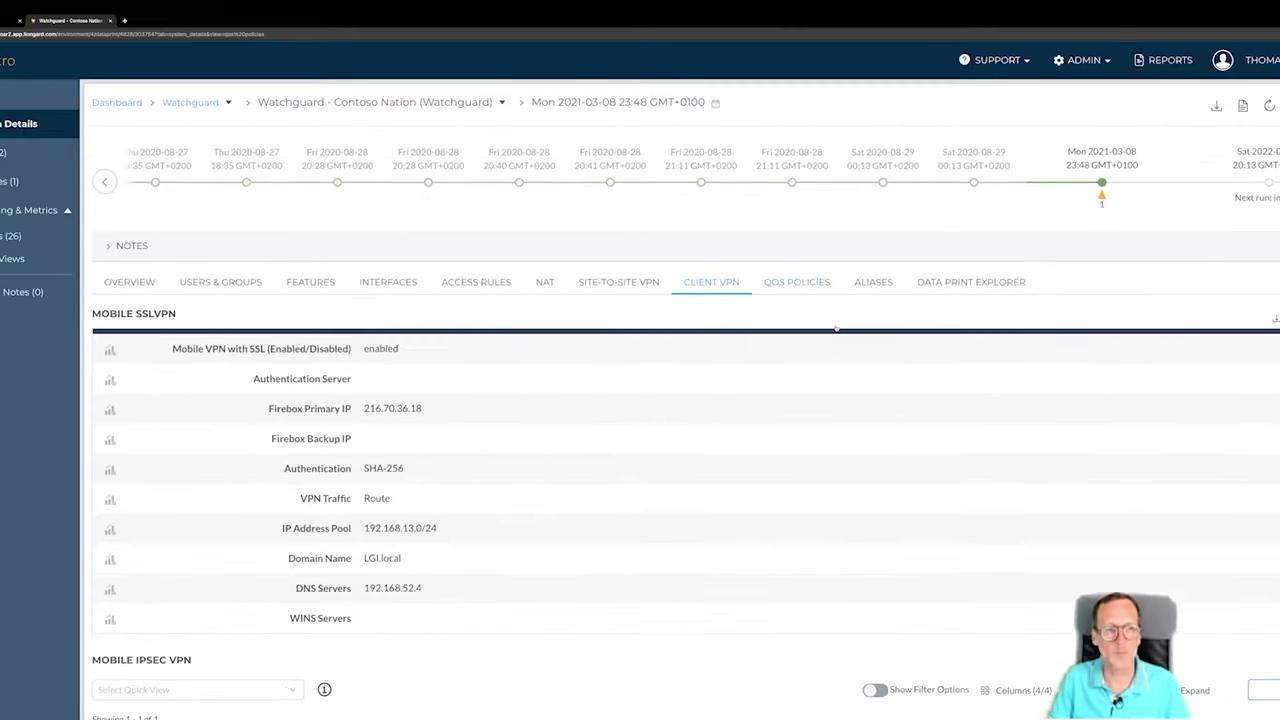
{"action": "left_click", "coordinate": [759, 240]}
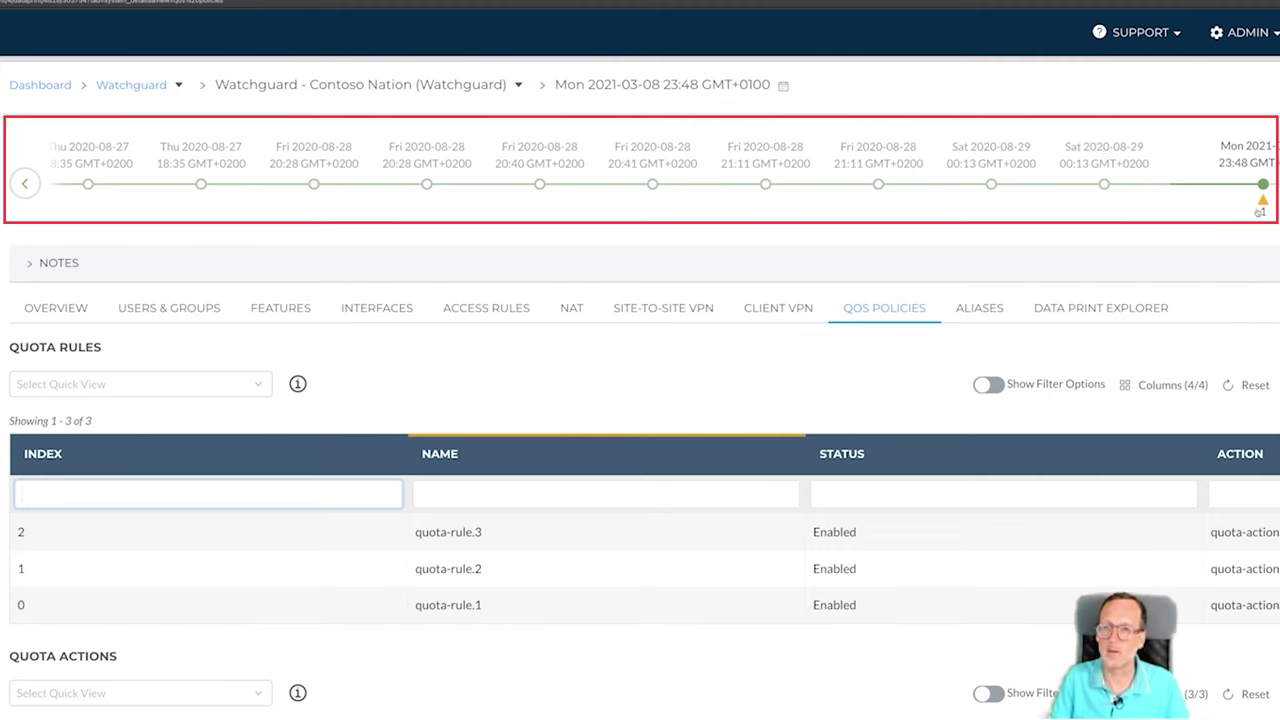
{"action": "left_click", "coordinate": [1262, 212]}
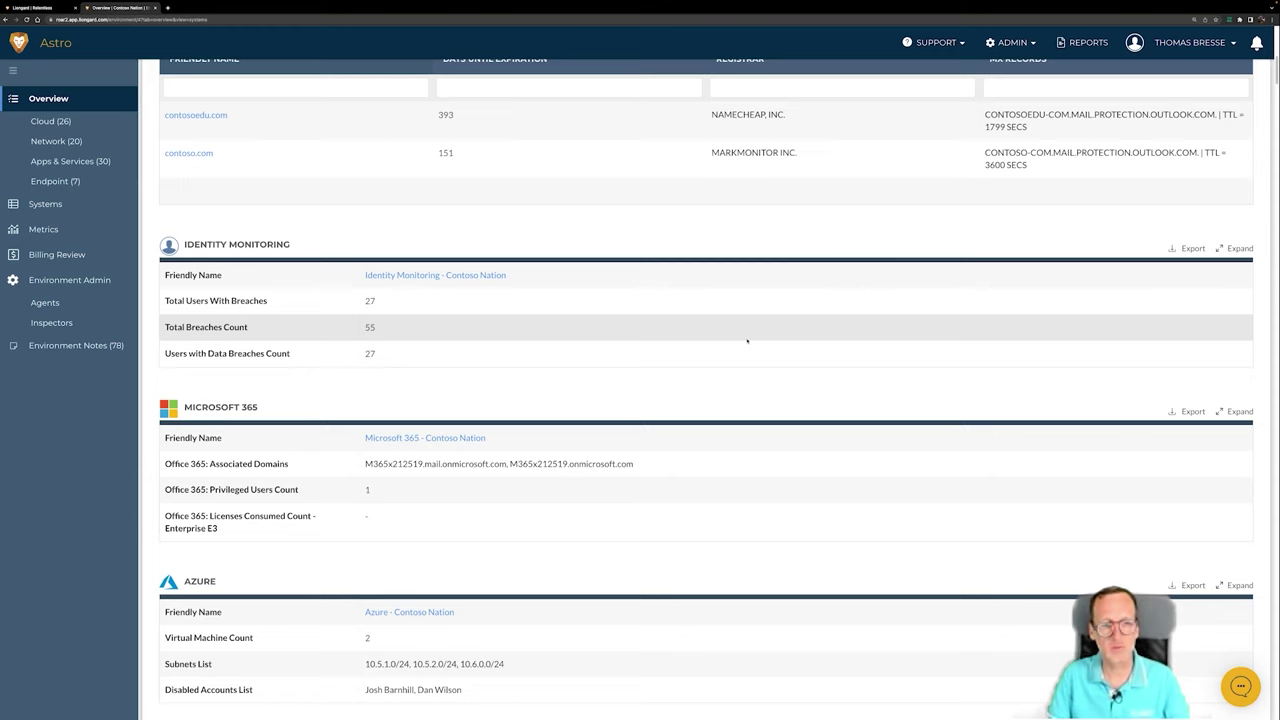
- Open the Contoso Nation Microsoft 365 system and examine its overview data, product licensing and licenses by user
{"action": "left_click", "coordinate": [396, 440]}
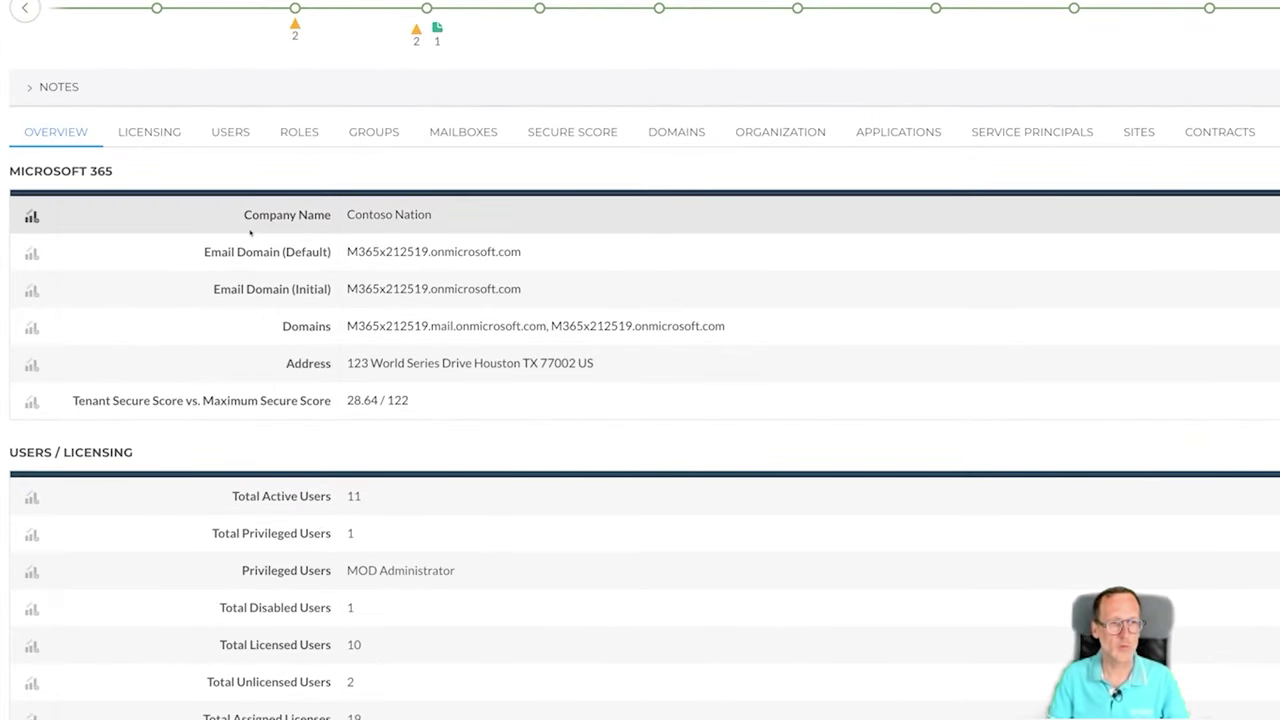
{"action": "scroll", "coordinate": [406, 365], "scroll_direction": "down", "scroll_amount": 3}
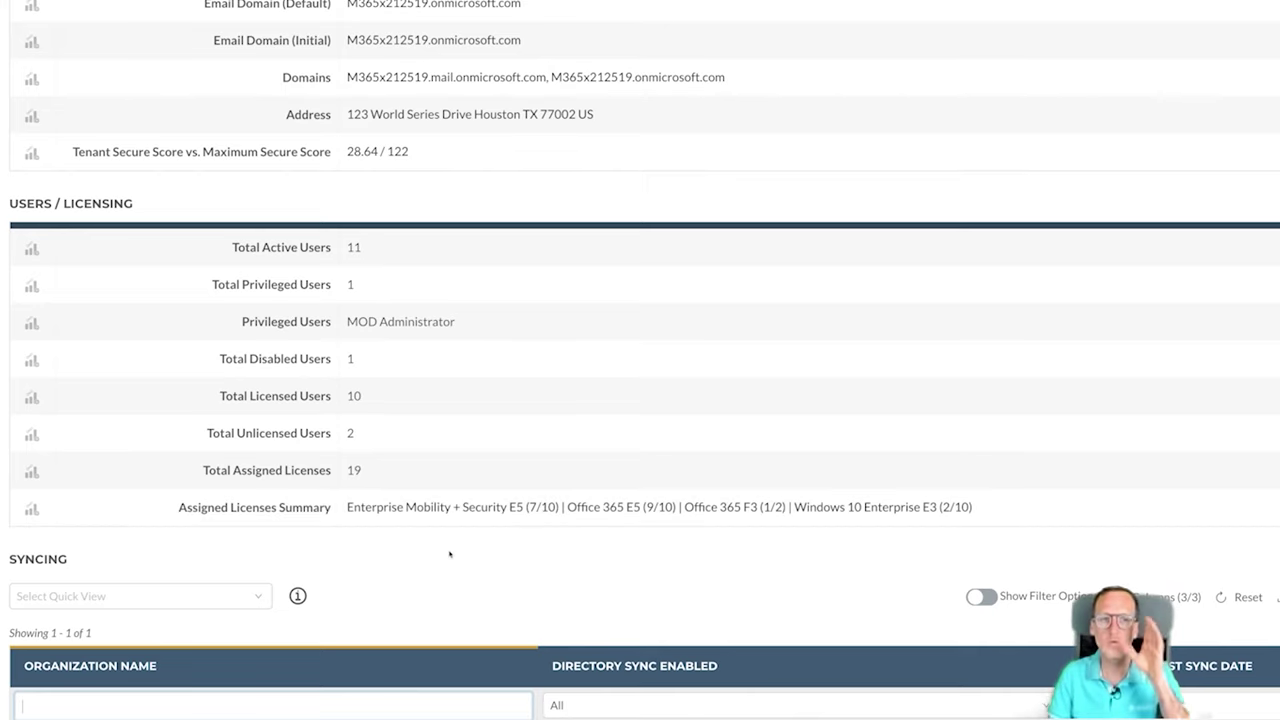
{"action": "scroll", "coordinate": [499, 563], "scroll_direction": "up", "scroll_amount": 1}
{"action": "scroll", "coordinate": [499, 563], "scroll_direction": "up", "scroll_amount": 1}
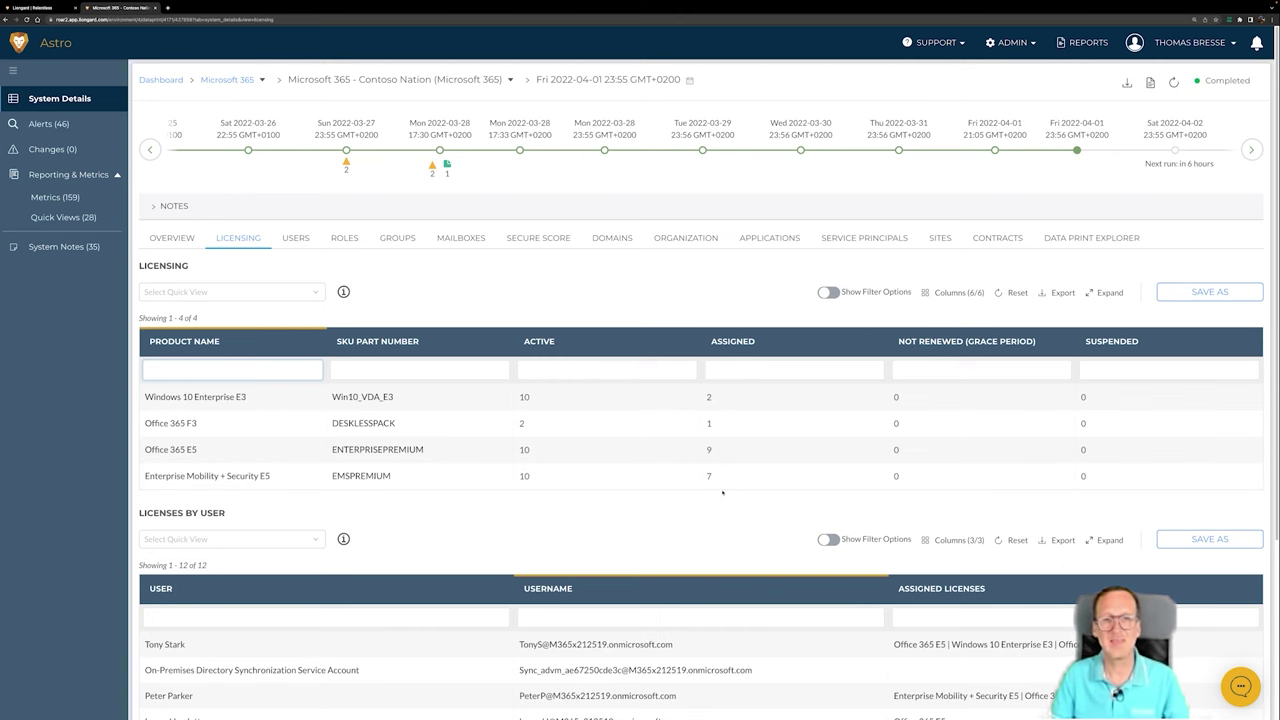
{"action": "scroll", "coordinate": [726, 497], "scroll_direction": "down", "scroll_amount": 2}
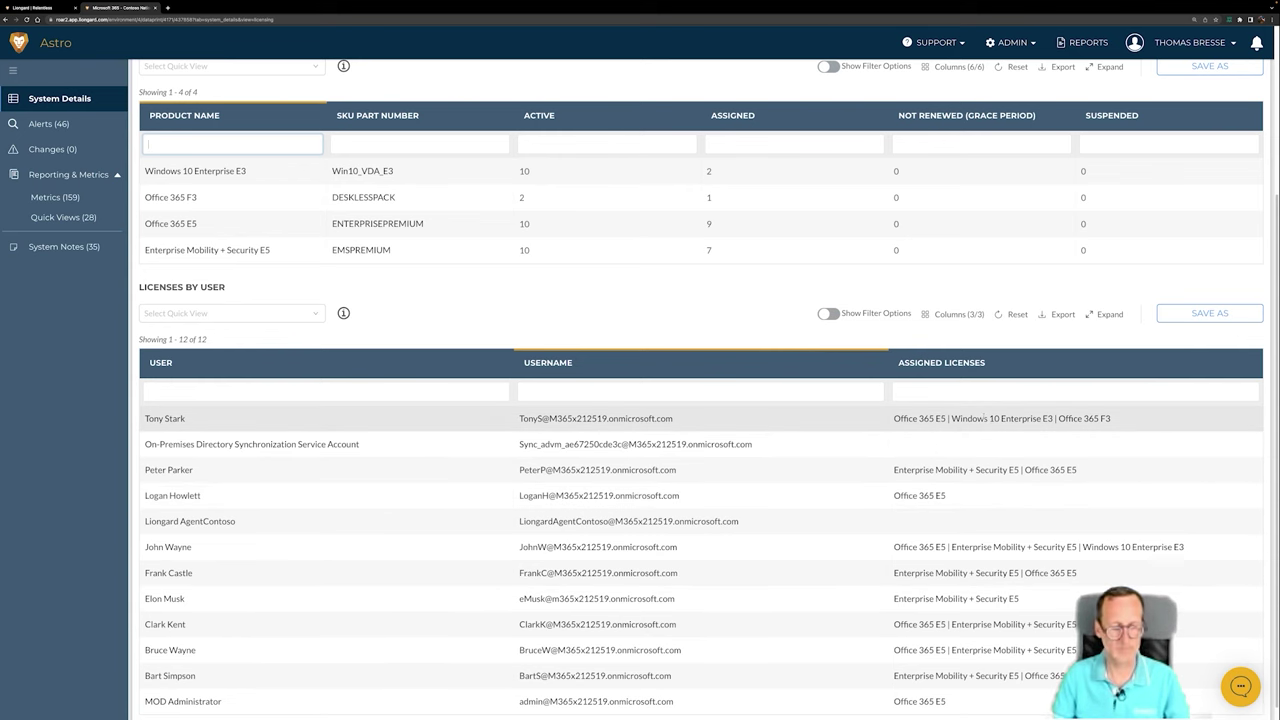
{"action": "scroll", "coordinate": [598, 311], "scroll_direction": "up", "scroll_amount": 2}
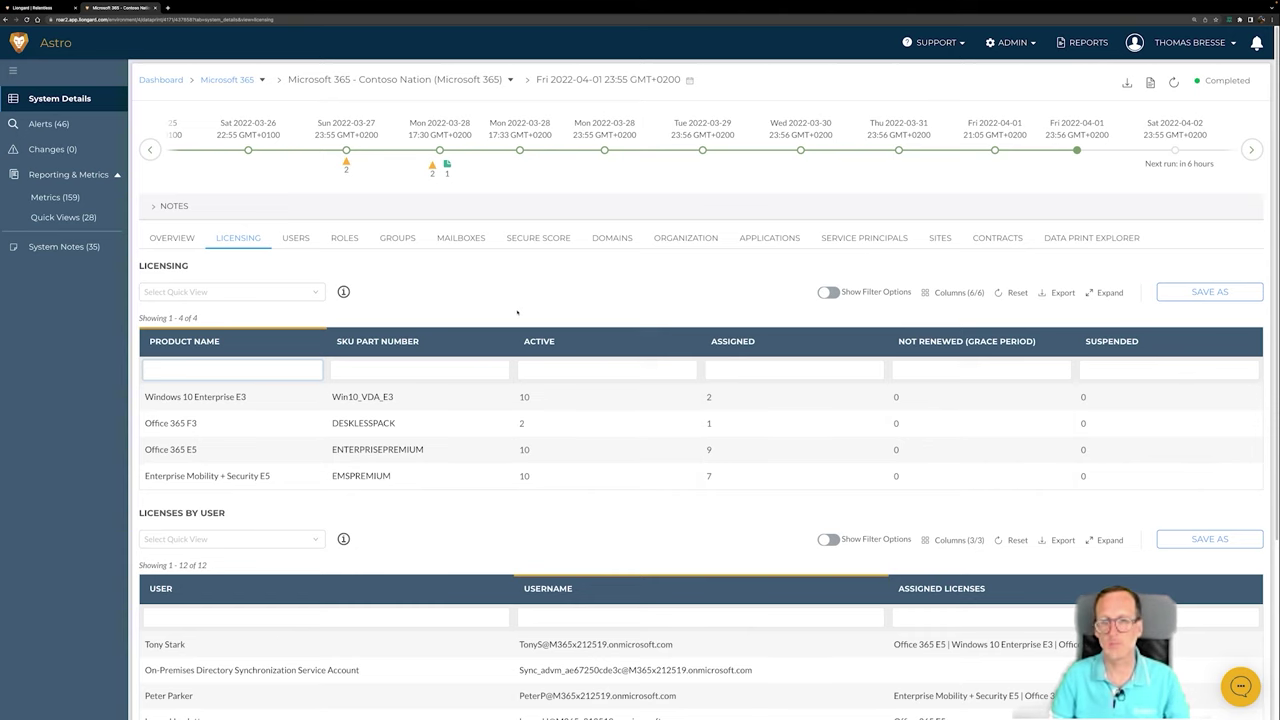
- Examine the Microsoft 365 system's user list, including each account's privileged status, MFA registration and licensed products
{"action": "left_click", "coordinate": [296, 237]}
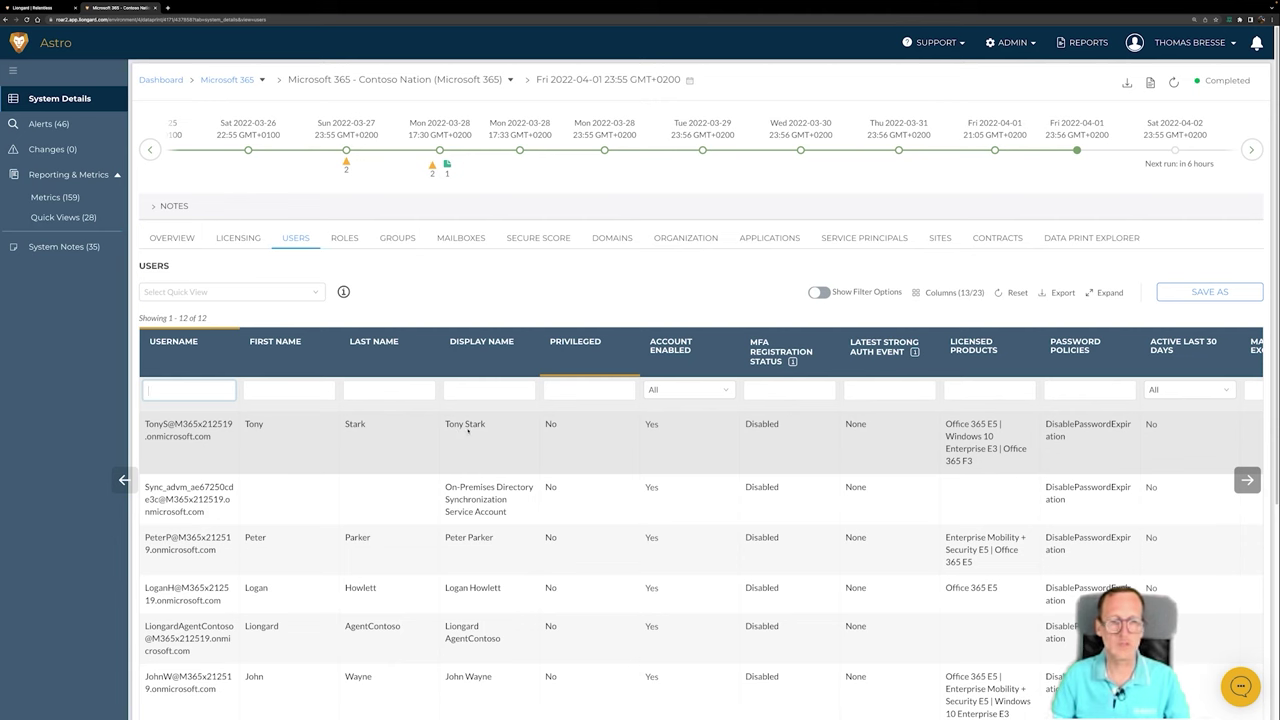
{"action": "scroll", "coordinate": [578, 488], "scroll_direction": "down", "scroll_amount": 1}
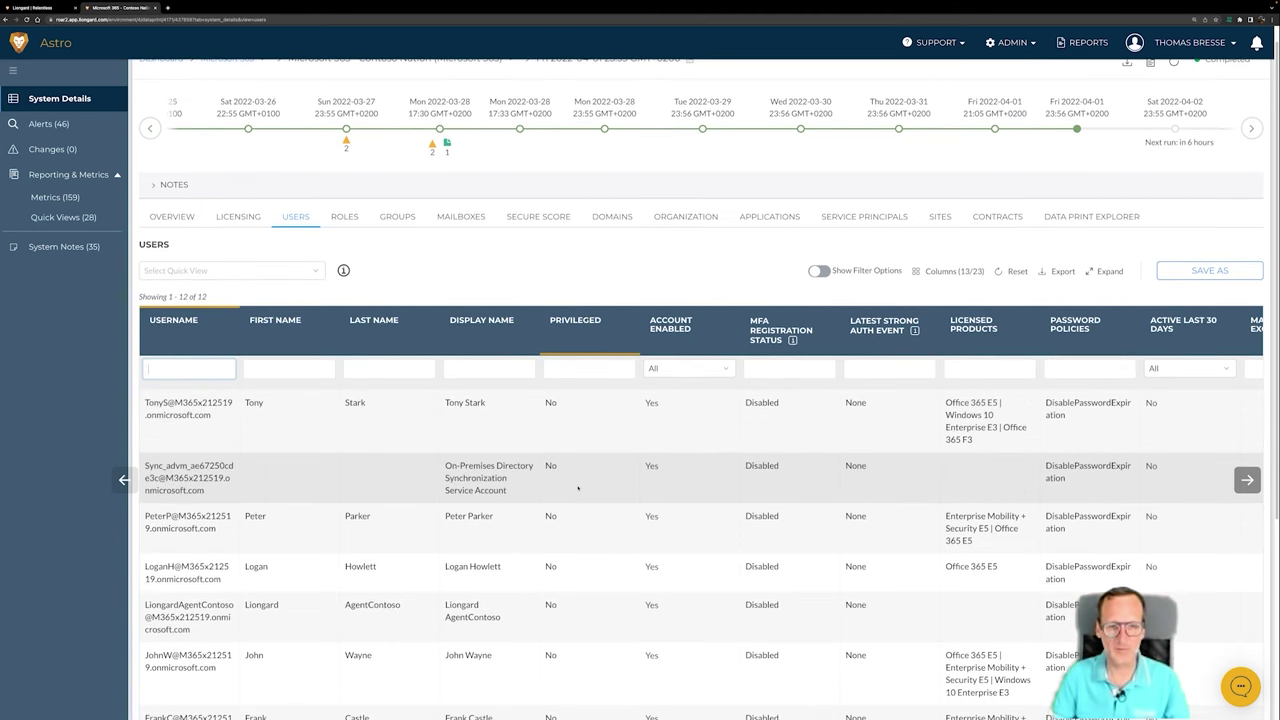
{"action": "scroll", "coordinate": [578, 488], "scroll_direction": "up", "scroll_amount": 1}
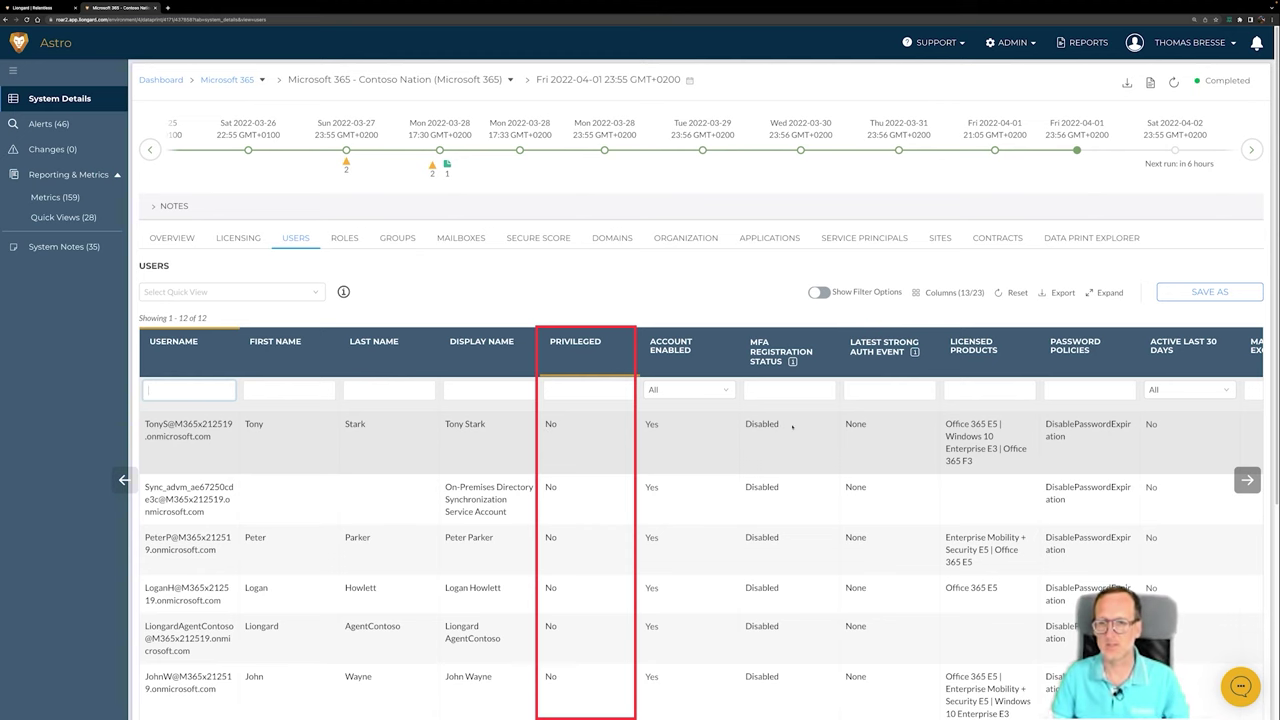
{"action": "scroll", "coordinate": [792, 426], "scroll_direction": "down", "scroll_amount": 5}
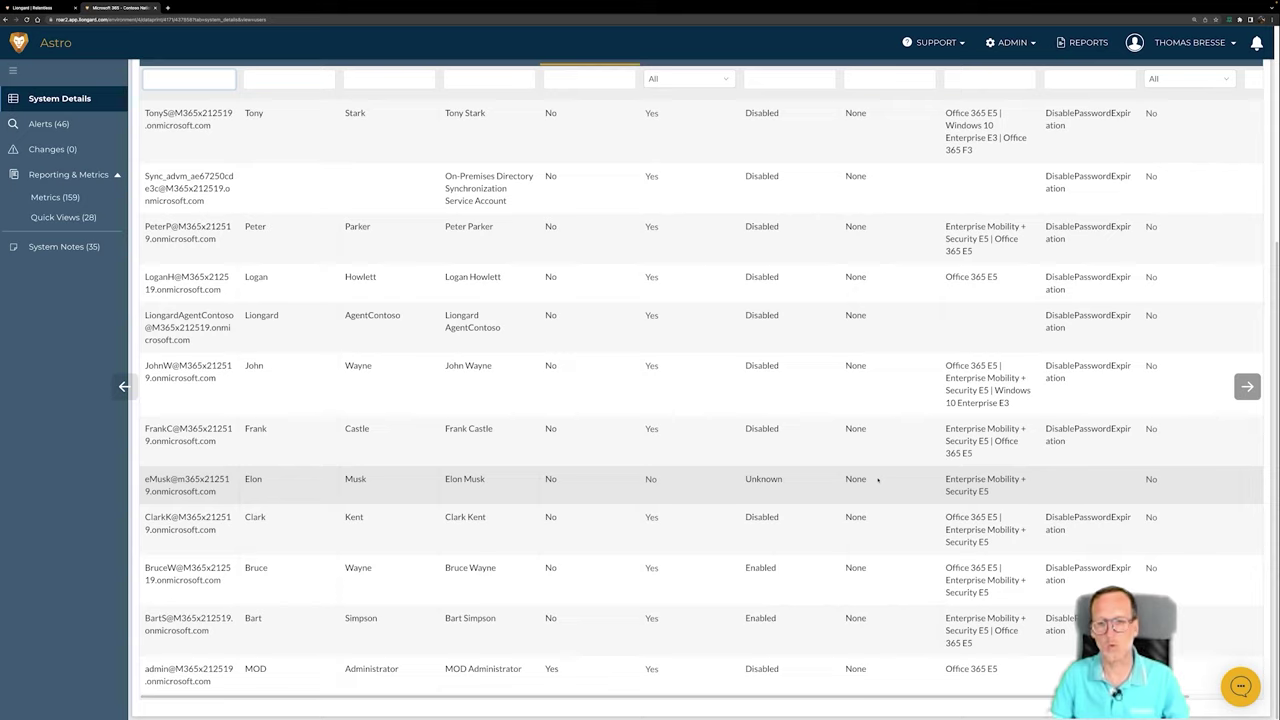
{"action": "scroll", "coordinate": [878, 480], "scroll_direction": "up", "scroll_amount": 5}
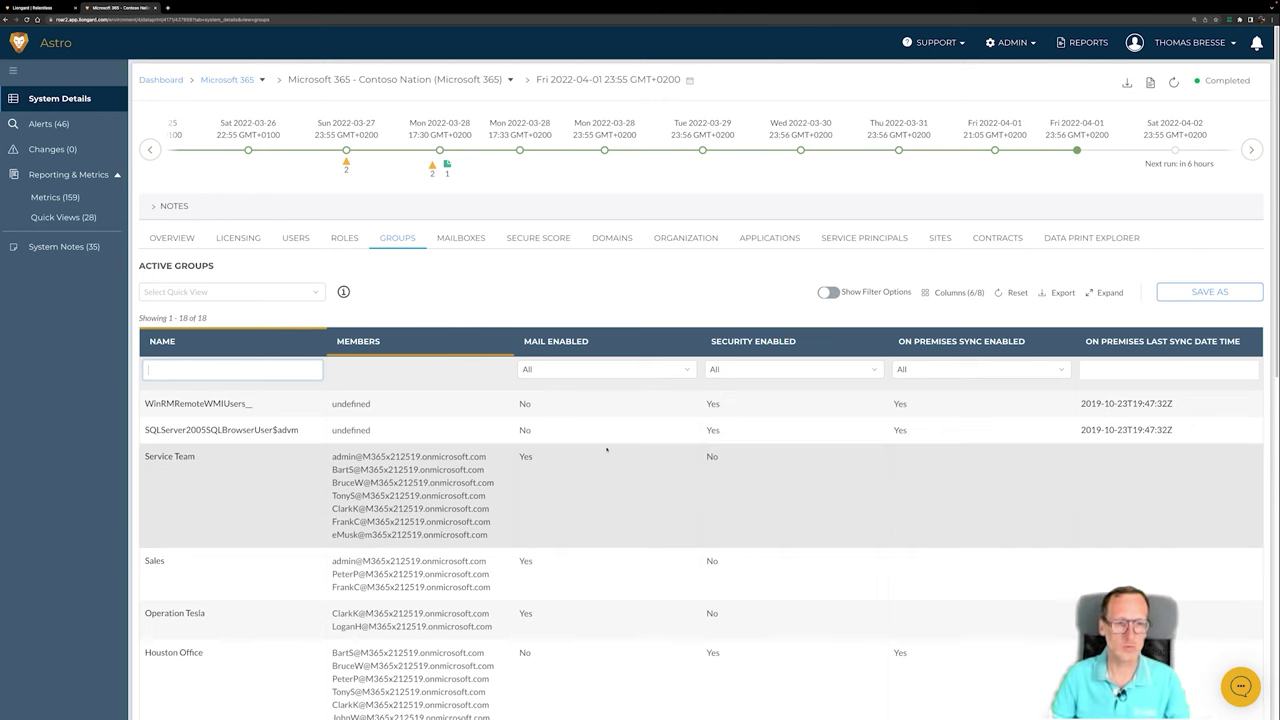
- Examine the Microsoft 365 system's active groups with their members and their mail, security and on-premises sync settings
{"action": "scroll", "coordinate": [630, 455], "scroll_direction": "down", "scroll_amount": 3}
{"action": "scroll", "coordinate": [640, 455], "scroll_direction": "down", "scroll_amount": 5}
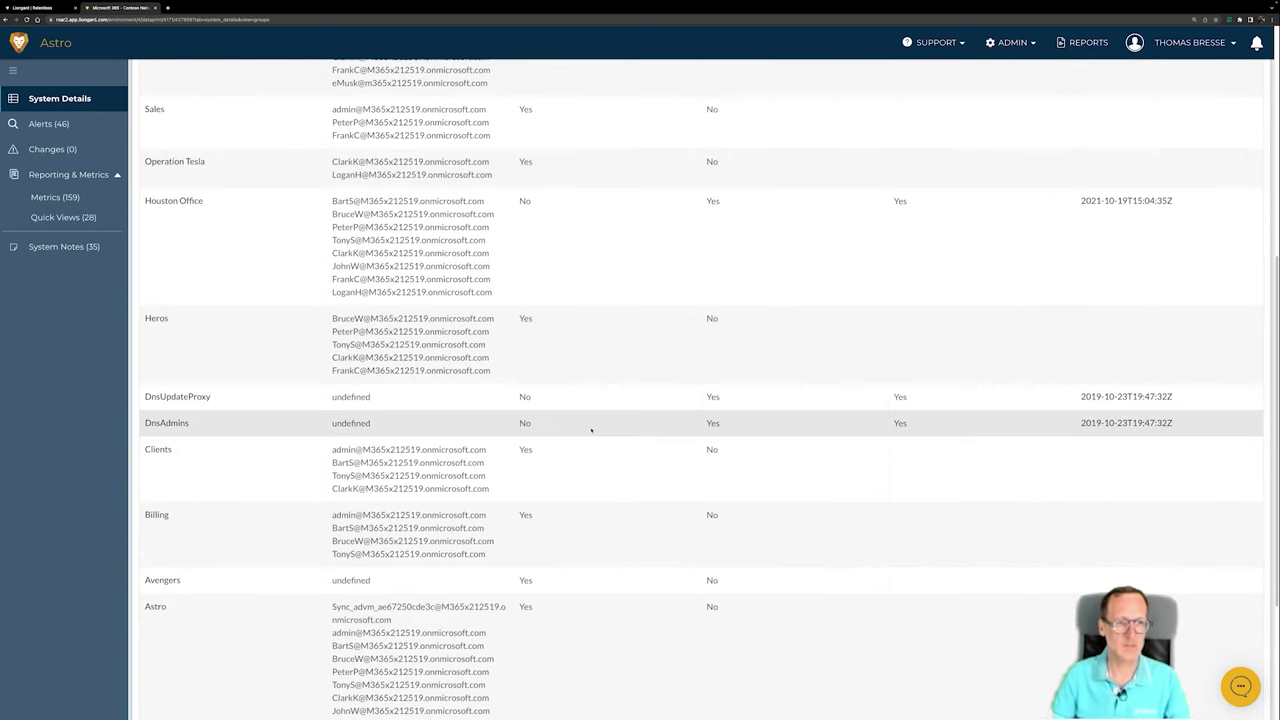
{"action": "scroll", "coordinate": [597, 450], "scroll_direction": "up", "scroll_amount": 5}
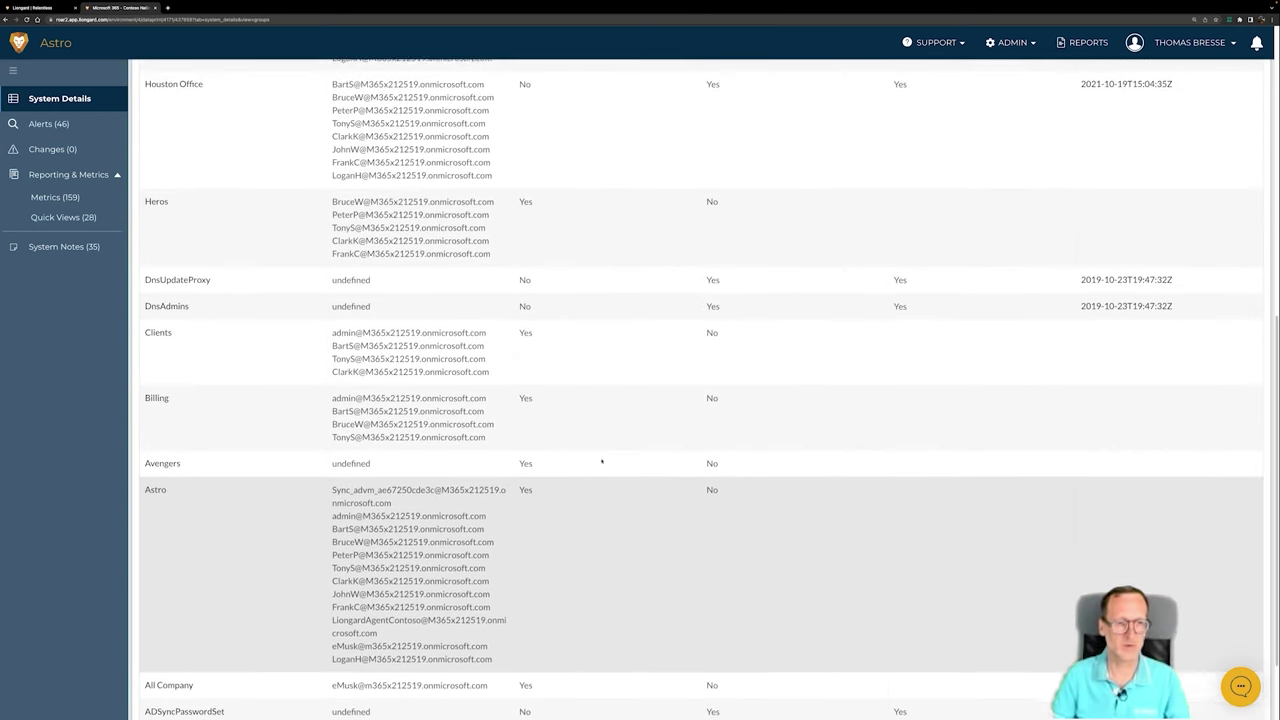
{"action": "scroll", "coordinate": [601, 461], "scroll_direction": "up", "scroll_amount": 3}
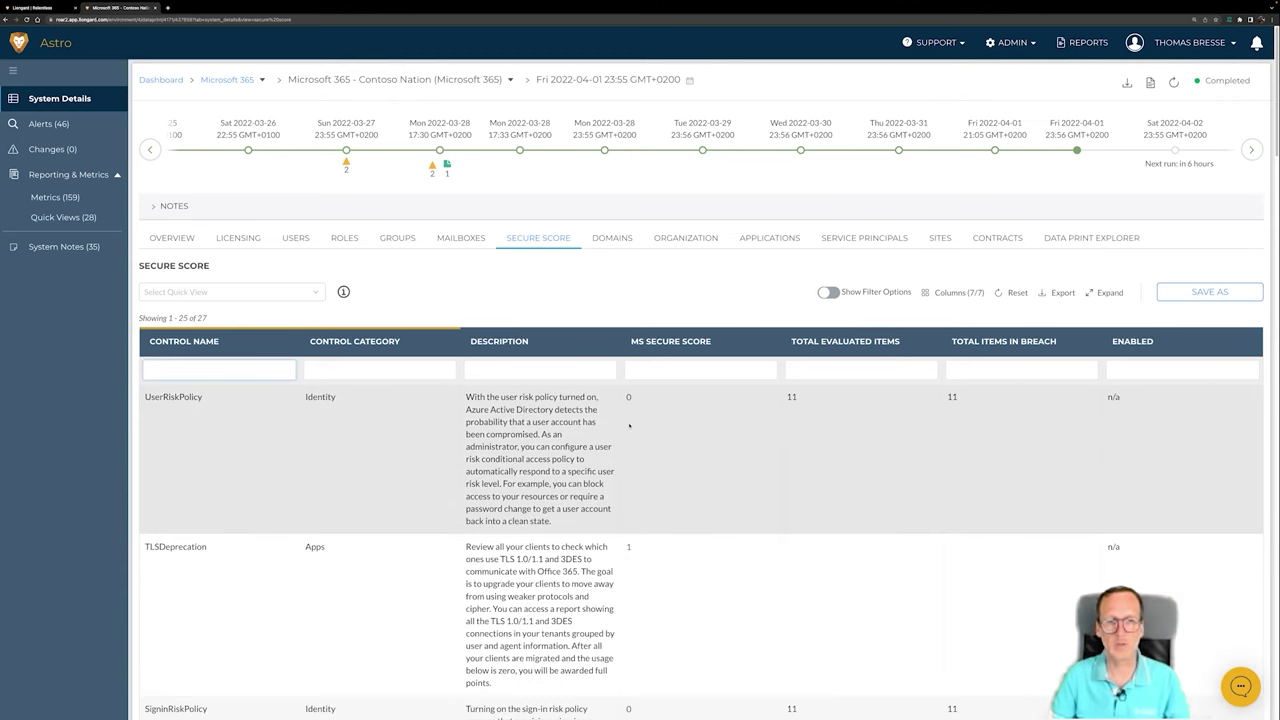
- Examine the Microsoft 365 system's secure score controls with their descriptions, scores and items in breach
{"action": "scroll", "coordinate": [680, 428], "scroll_direction": "down", "scroll_amount": 3}
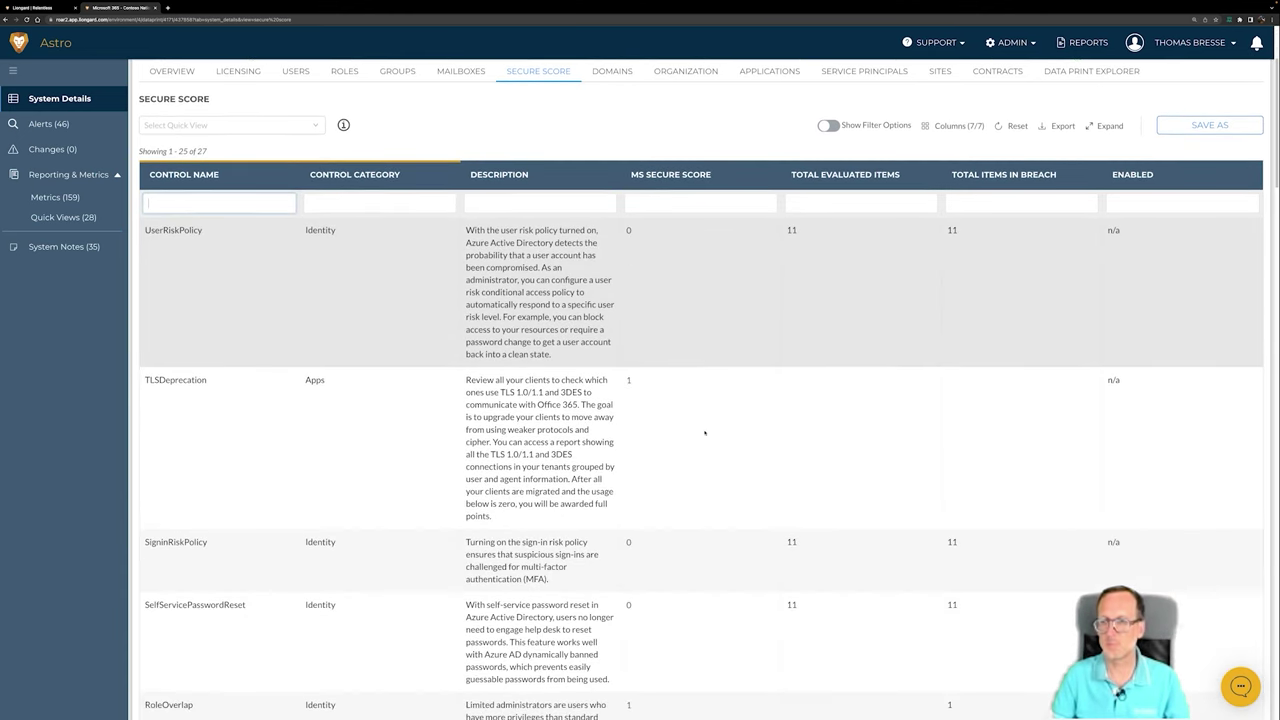
{"action": "scroll", "coordinate": [704, 432], "scroll_direction": "down", "scroll_amount": 3}
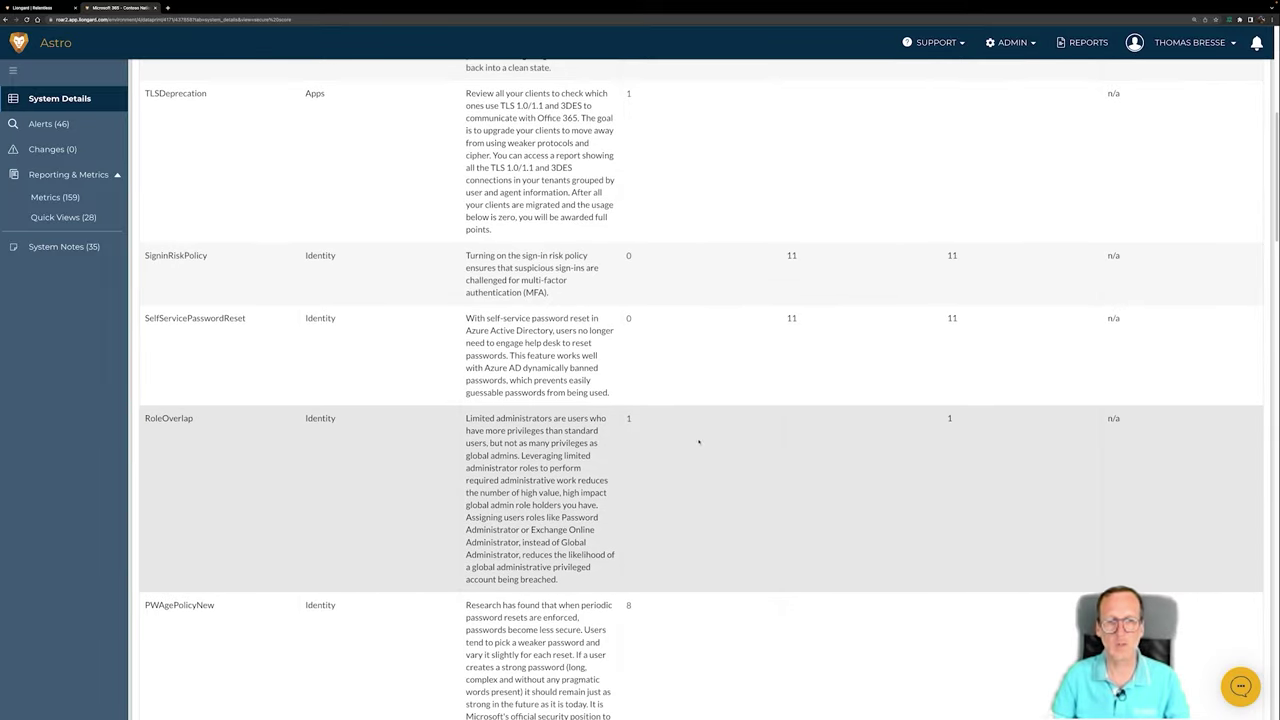
{"action": "scroll", "coordinate": [704, 456], "scroll_direction": "down", "scroll_amount": 10}
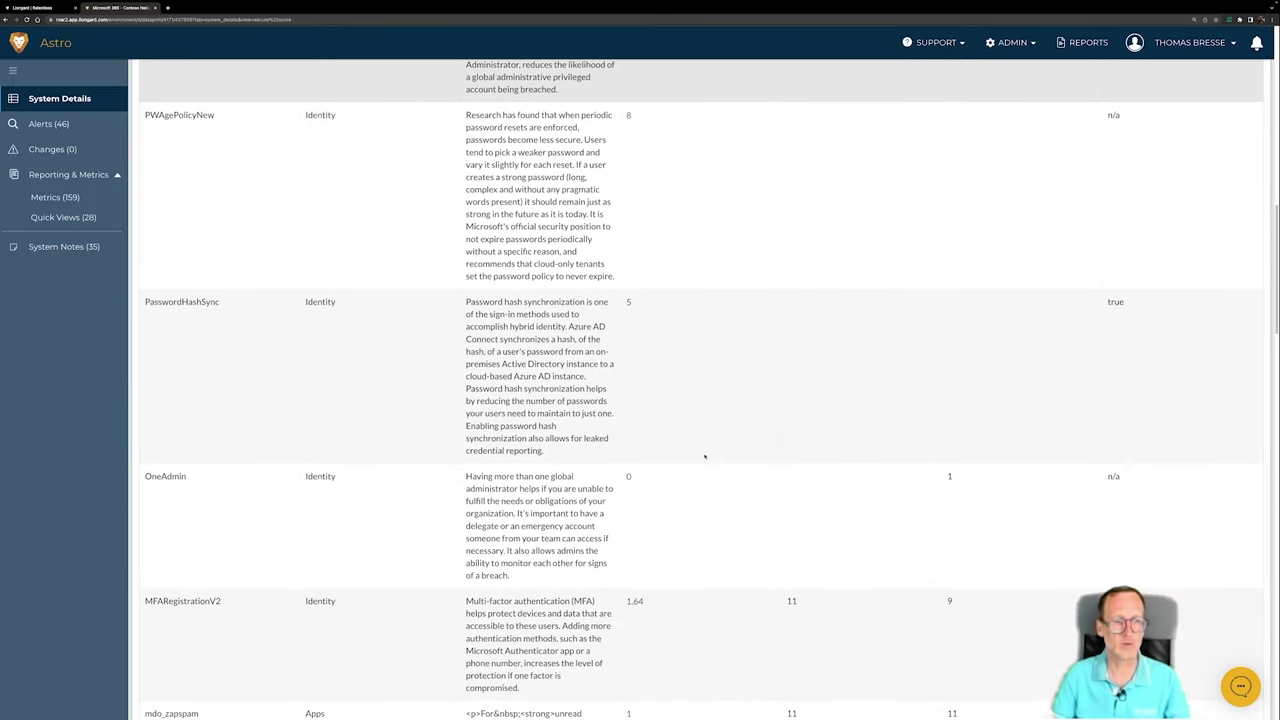
{"action": "scroll", "coordinate": [704, 456], "scroll_direction": "down", "scroll_amount": 1}
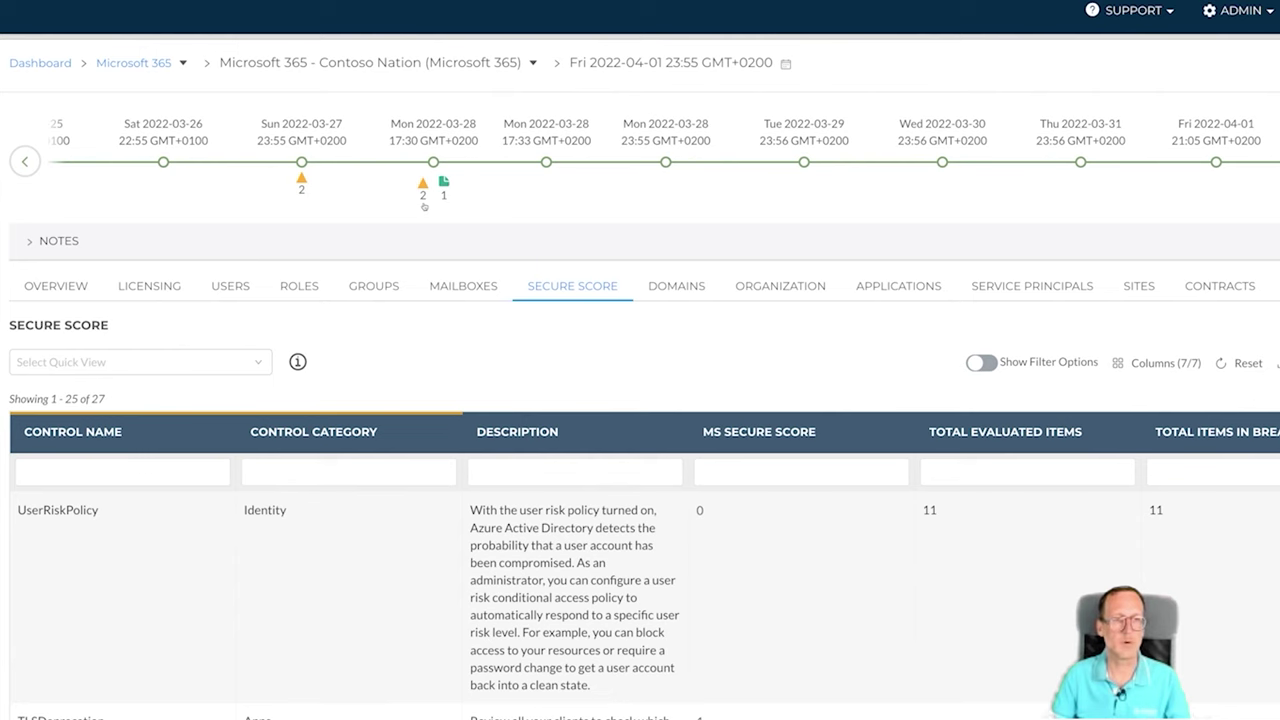
{"action": "left_click", "coordinate": [423, 210]}
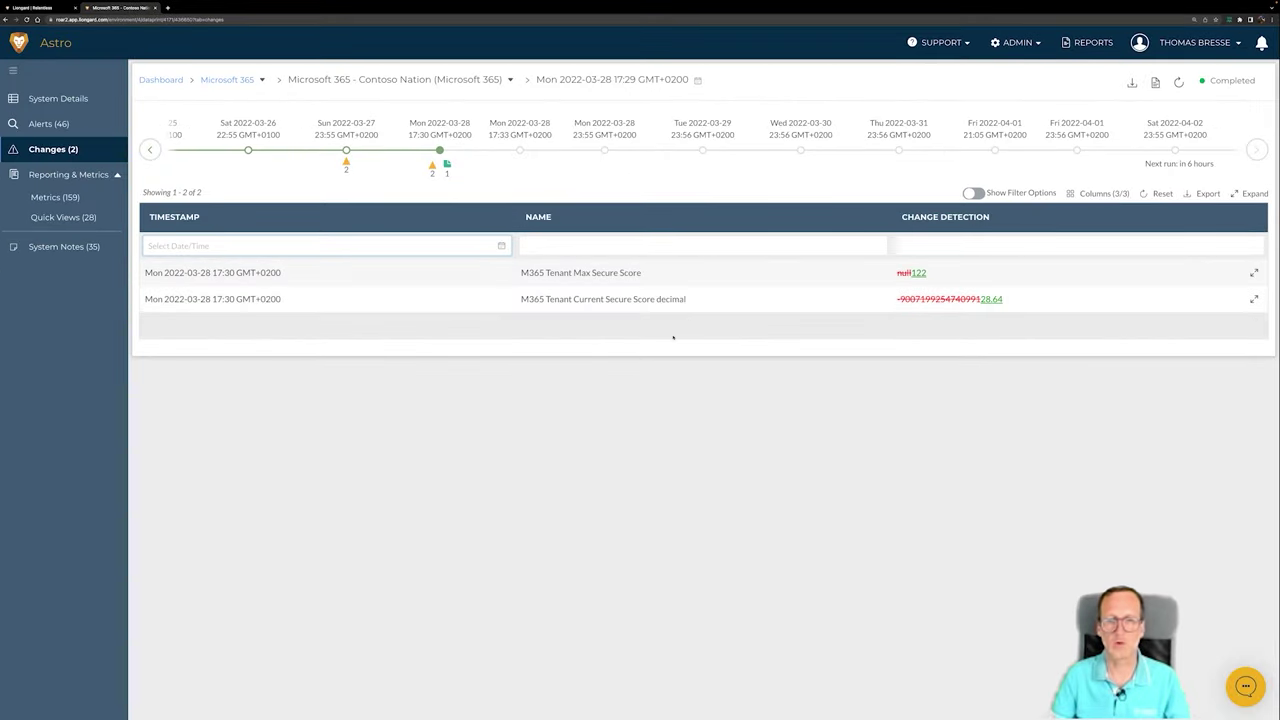
{"action": "left_click", "coordinate": [346, 150]}
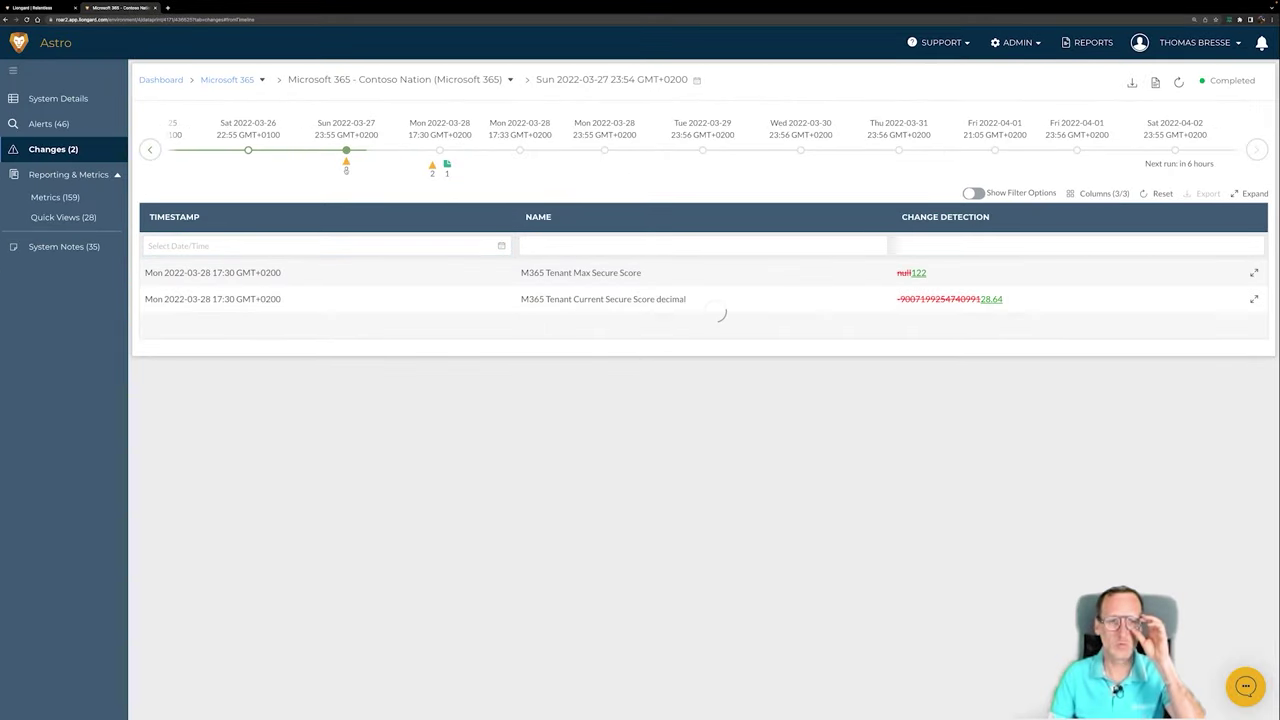
- Browse the Microsoft 365 inspection timeline back to early February 2022, looking for earlier inspections with flagged changes
{"action": "left_click", "coordinate": [150, 150]}
{"action": "left_click", "coordinate": [150, 150]}
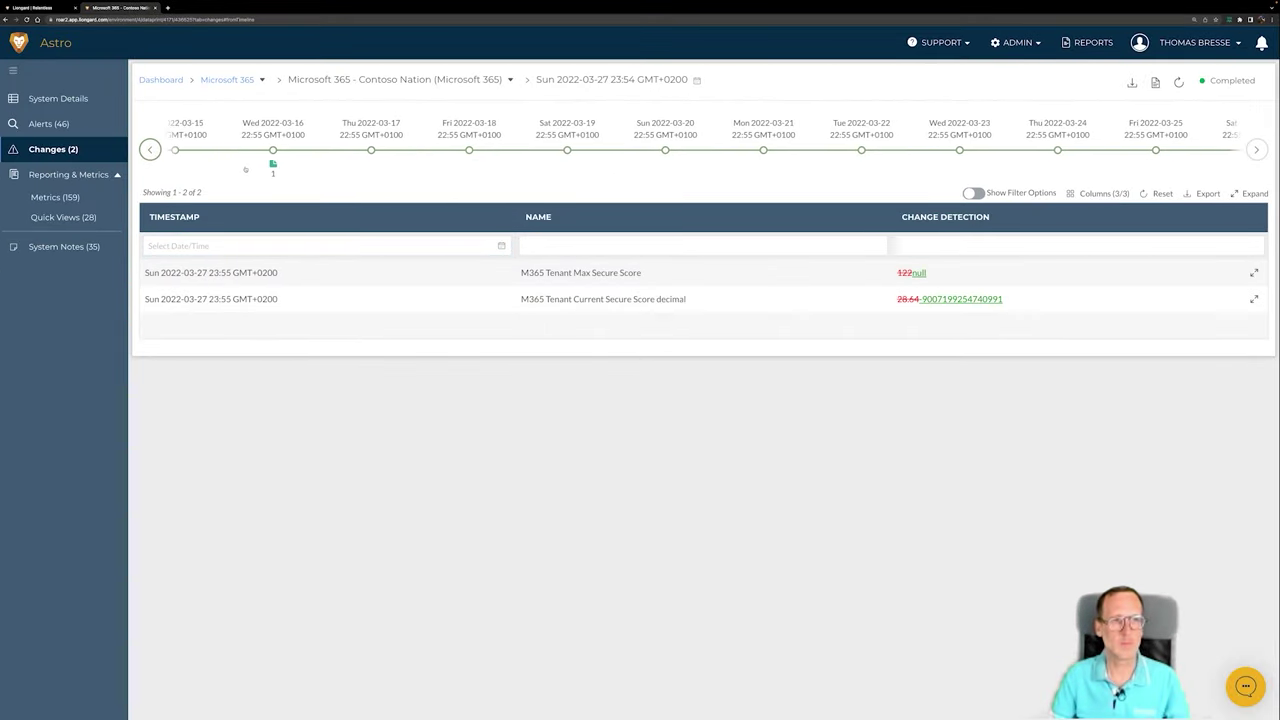
{"action": "left_click", "coordinate": [150, 150]}
{"action": "left_click", "coordinate": [150, 150]}
{"action": "left_click", "coordinate": [150, 150]}
{"action": "left_click", "coordinate": [150, 150]}
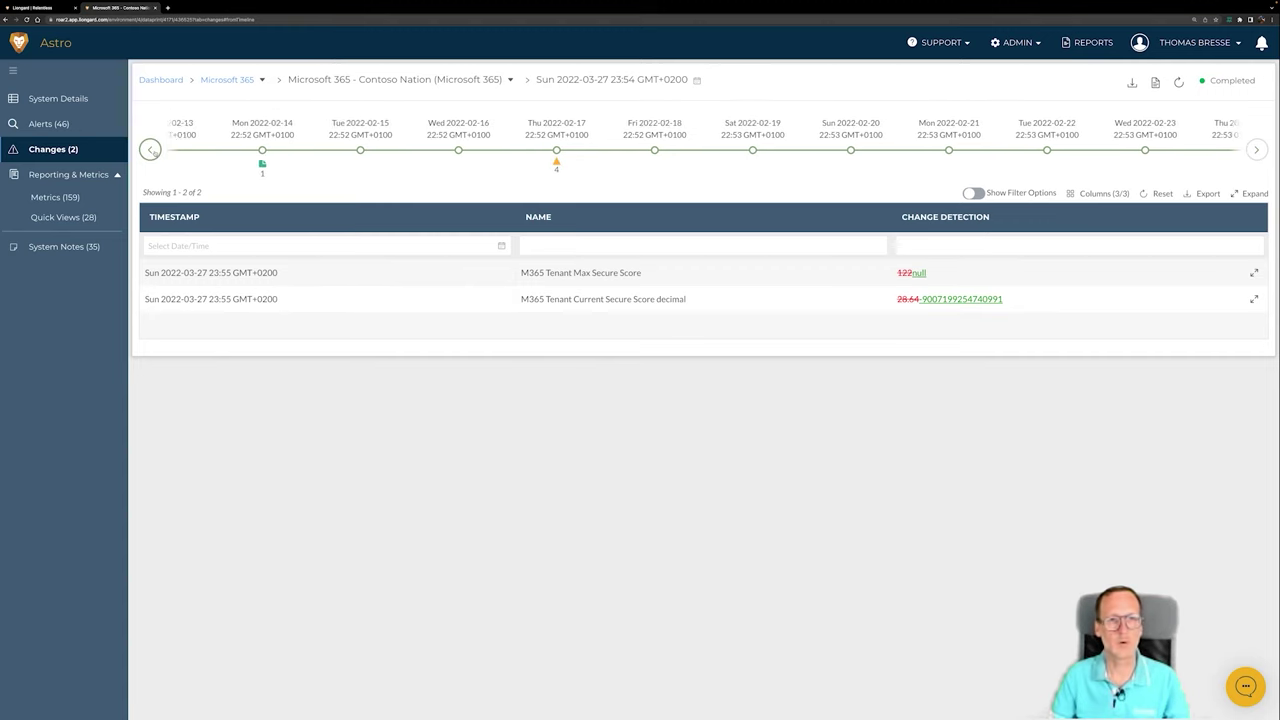
{"action": "left_click", "coordinate": [150, 150]}
{"action": "left_click", "coordinate": [150, 150]}
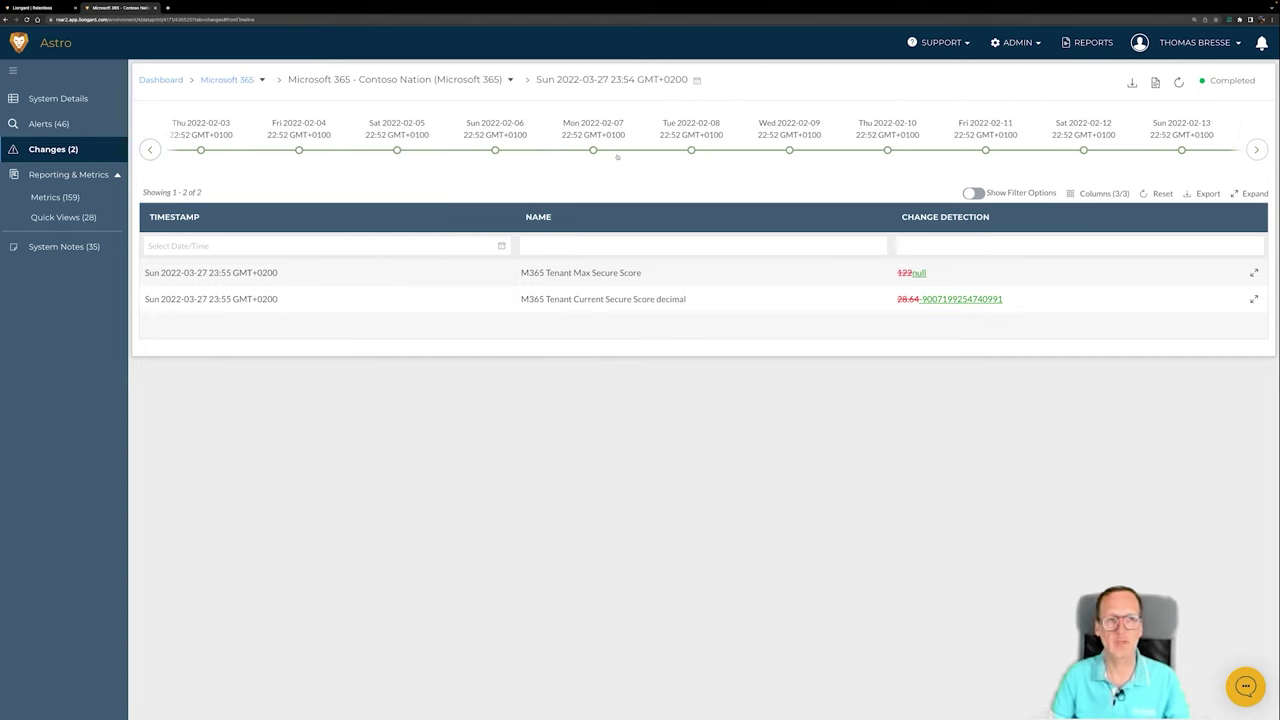